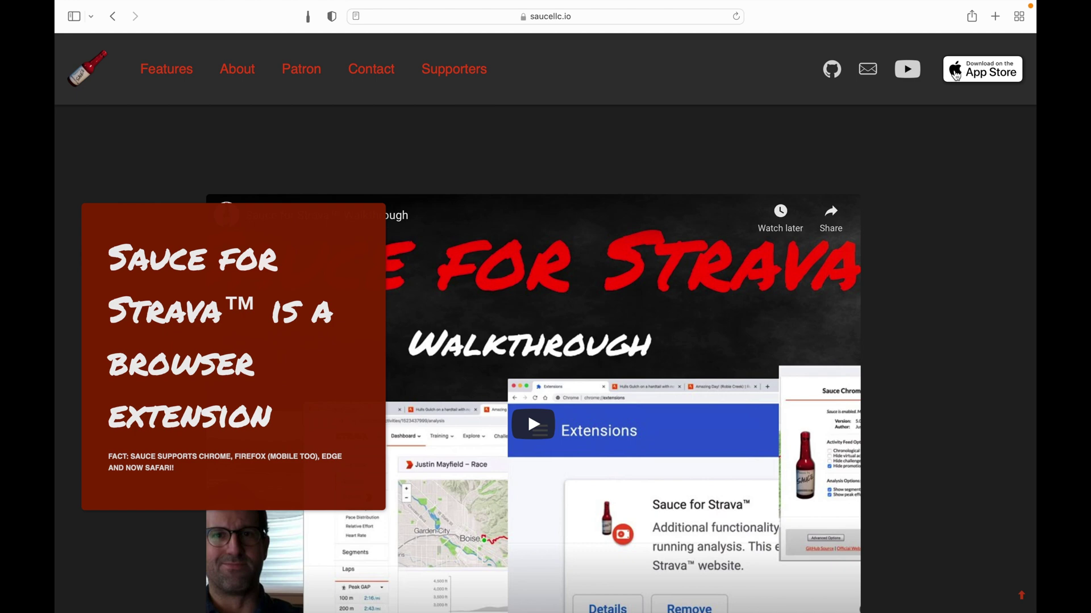
Step: Open the Sauce for Strava App Store listing and move to the App Store desktop space
{"action": "left_click", "coordinate": [957, 75]}
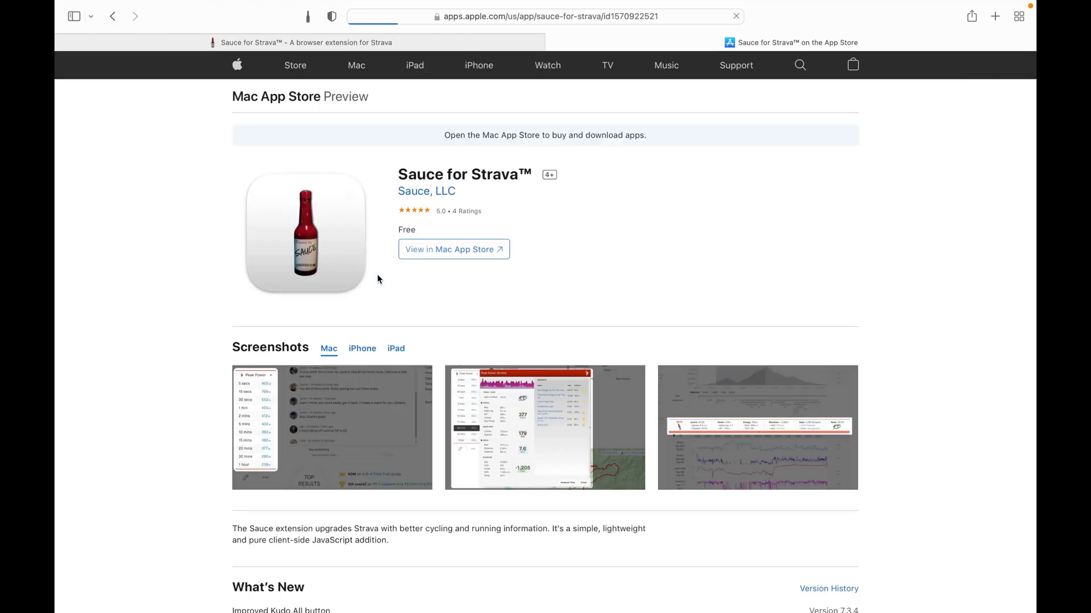
{"action": "key", "text": "ctrl+Left"}
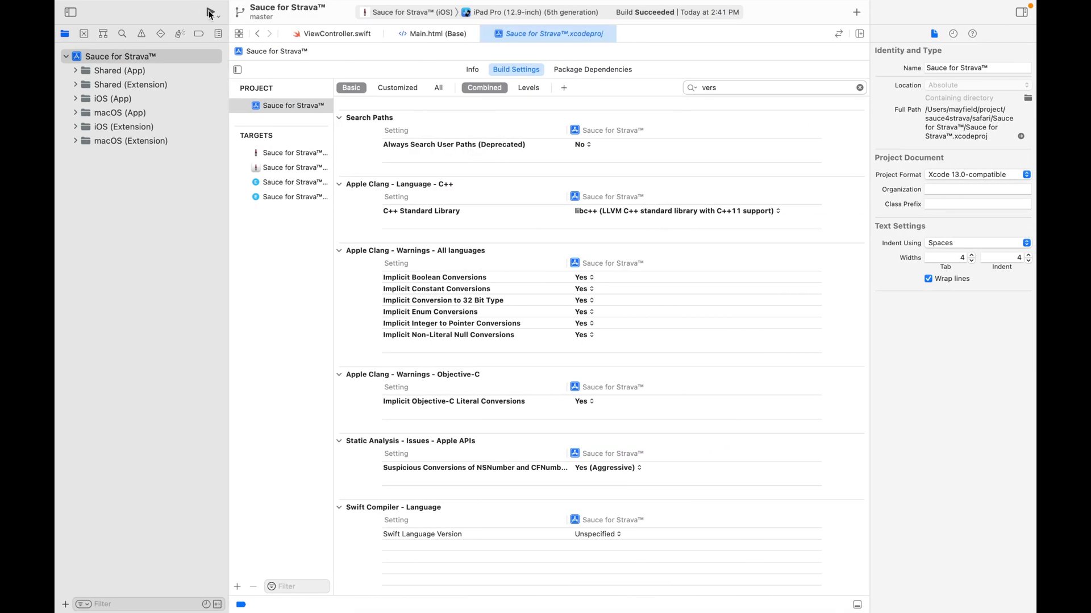
Step: Run the Sauce for Strava app from Xcode on the iPad Pro (12.9-inch) simulator
{"action": "left_click", "coordinate": [210, 12]}
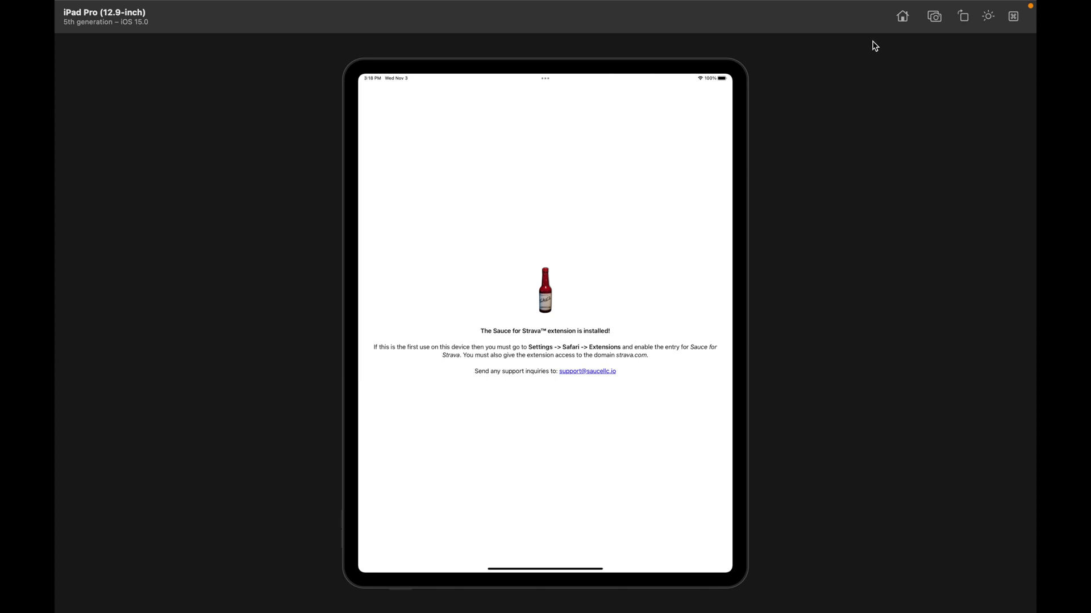
Step: Leave the Sauce for Strava app after it reports the extension is installed
{"action": "left_click", "coordinate": [903, 16]}
Step: Turn on the Sauce for Strava extension under Settings > Safari > Extensions
{"action": "left_click", "coordinate": [597, 546]}
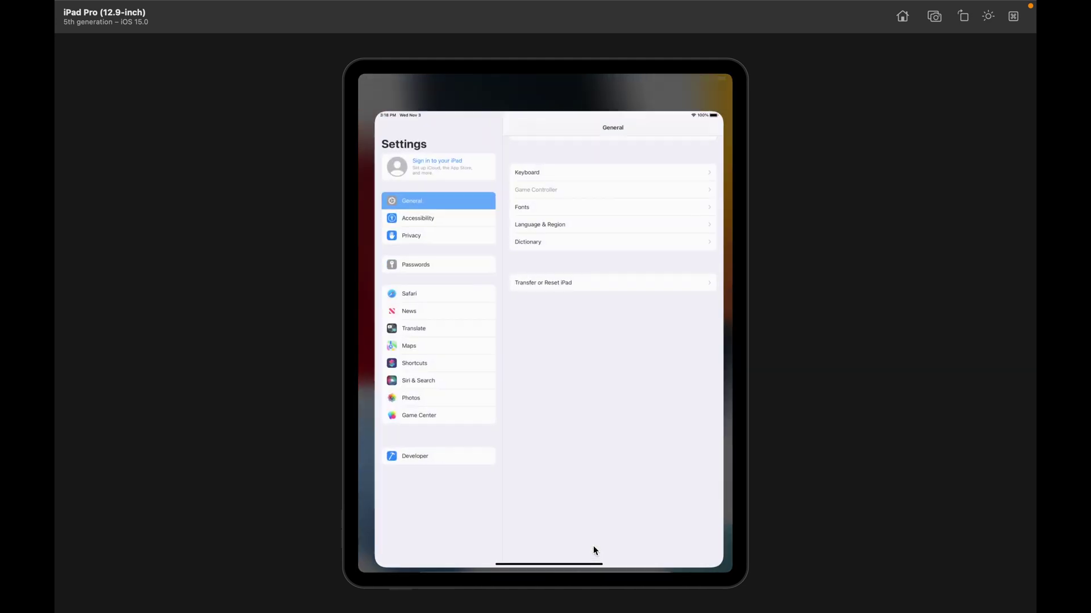
{"action": "left_click", "coordinate": [414, 274]}
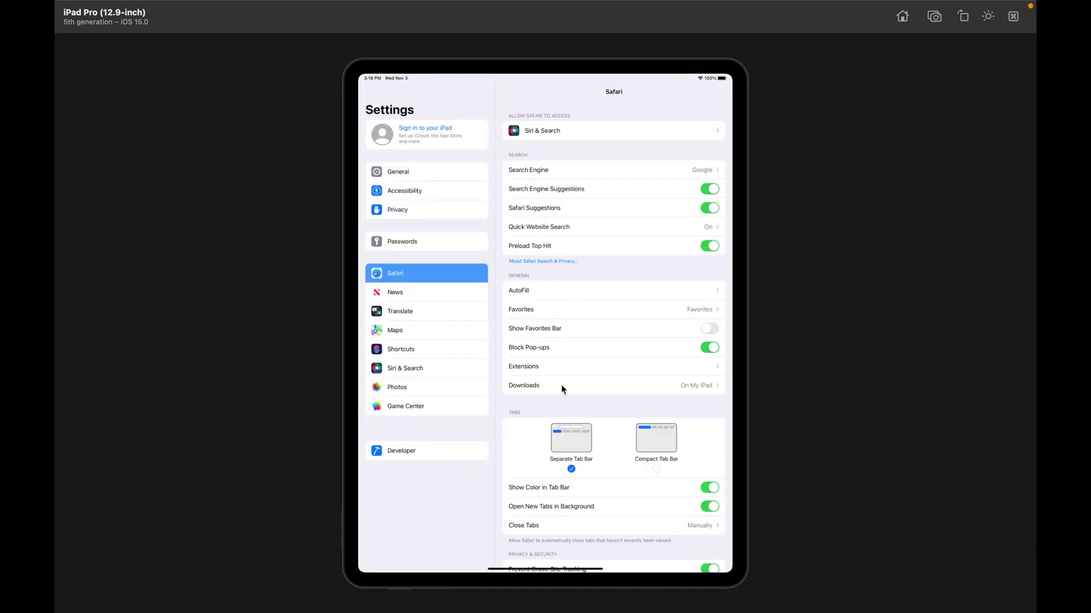
{"action": "left_click", "coordinate": [547, 368]}
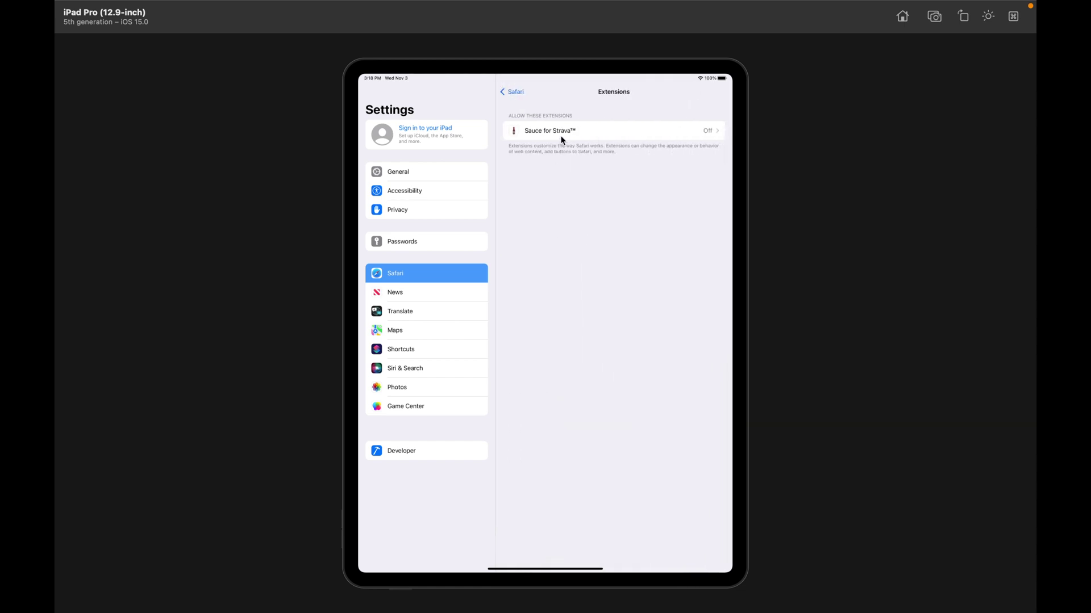
{"action": "left_click", "coordinate": [614, 132]}
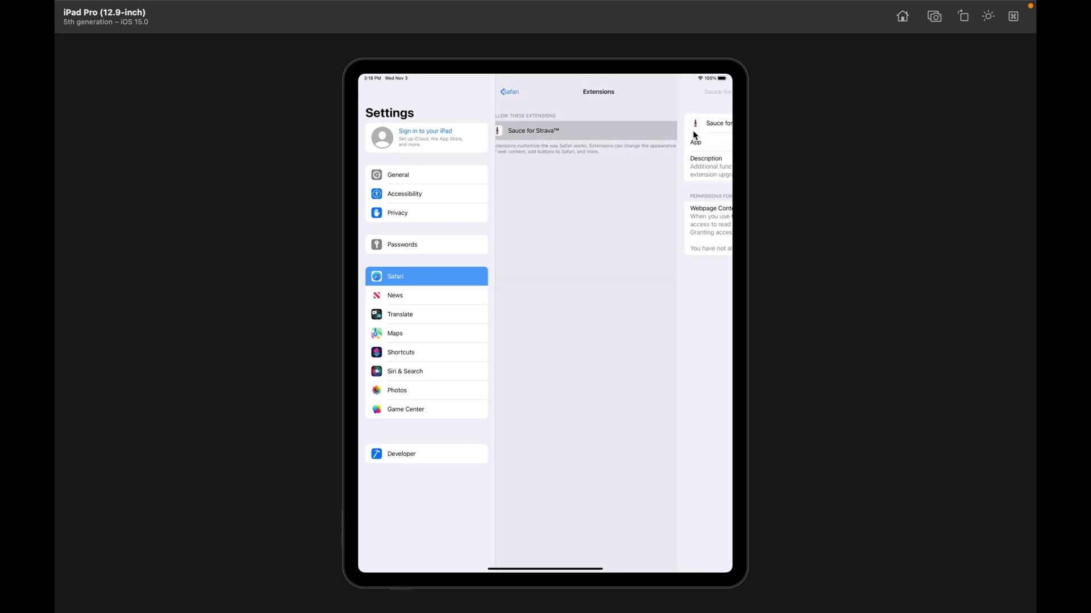
{"action": "left_click", "coordinate": [710, 122]}
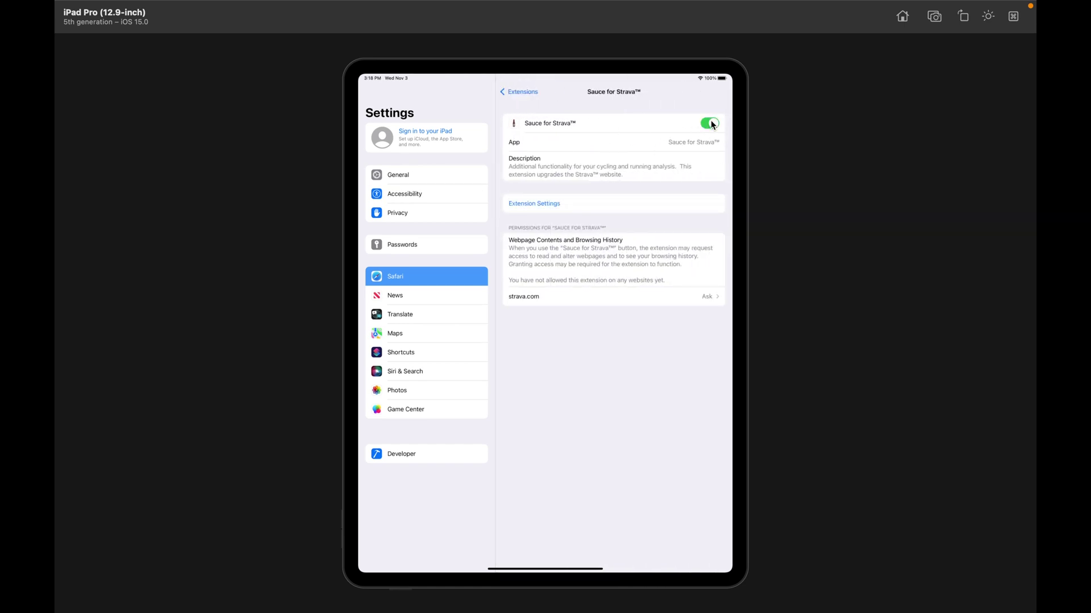
Step: Set the extension's strava.com access to Allow and return to the Safari settings
{"action": "left_click", "coordinate": [538, 296]}
{"action": "left_click_drag", "start_coordinate": [540, 301], "coordinate": [557, 302]}
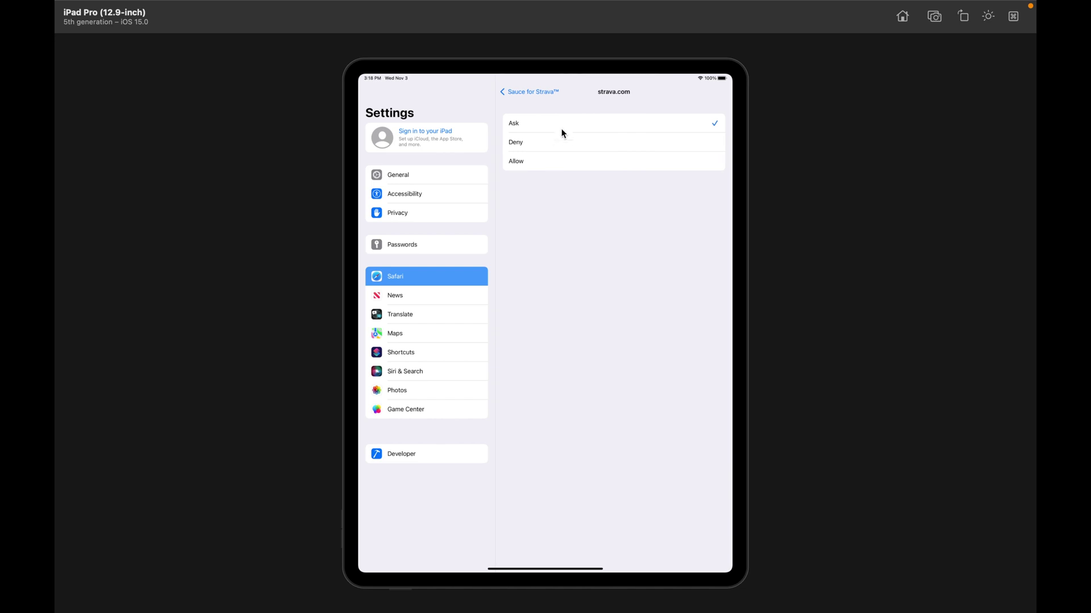
{"action": "left_click", "coordinate": [537, 161]}
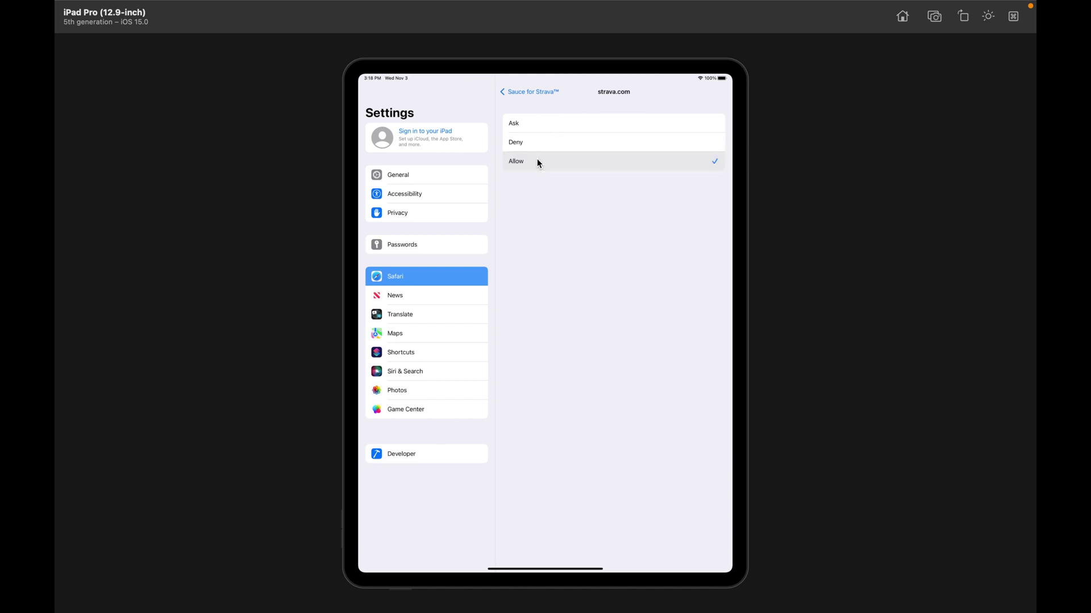
{"action": "left_click", "coordinate": [503, 92]}
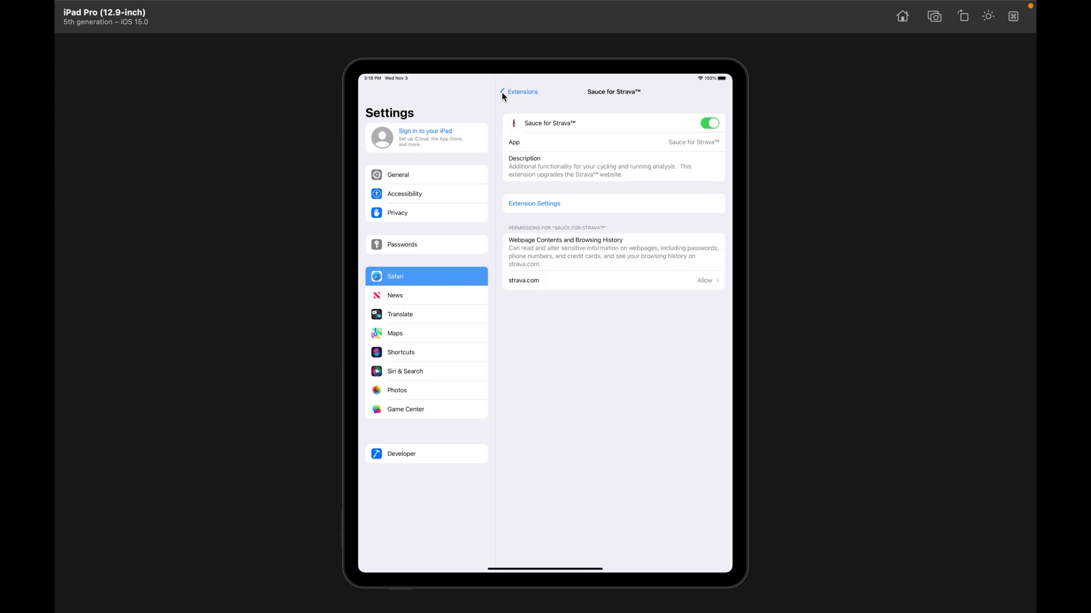
{"action": "left_click", "coordinate": [502, 92]}
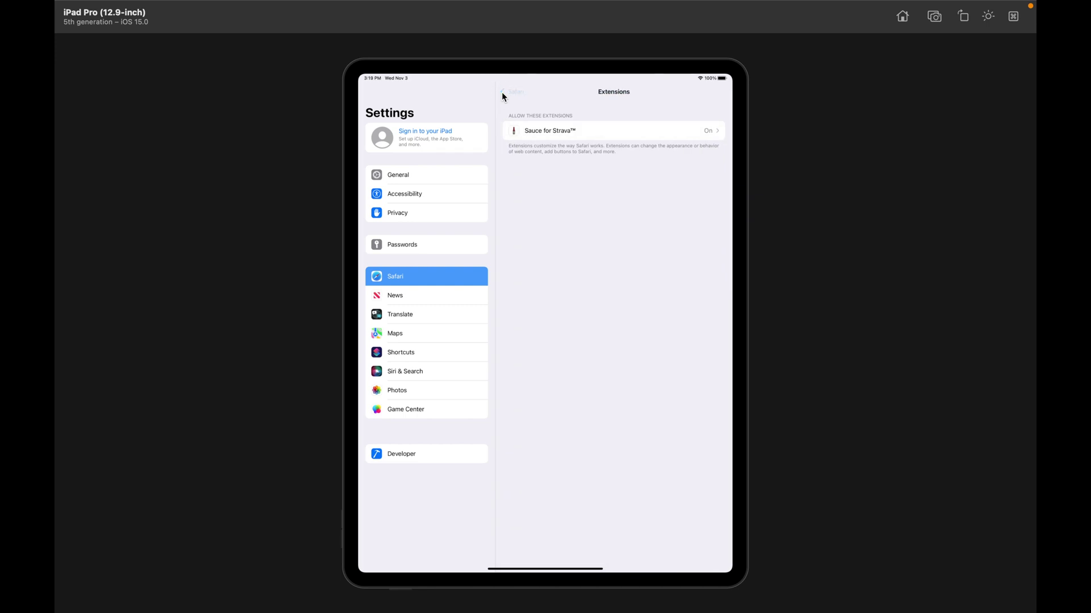
{"action": "left_click", "coordinate": [502, 92]}
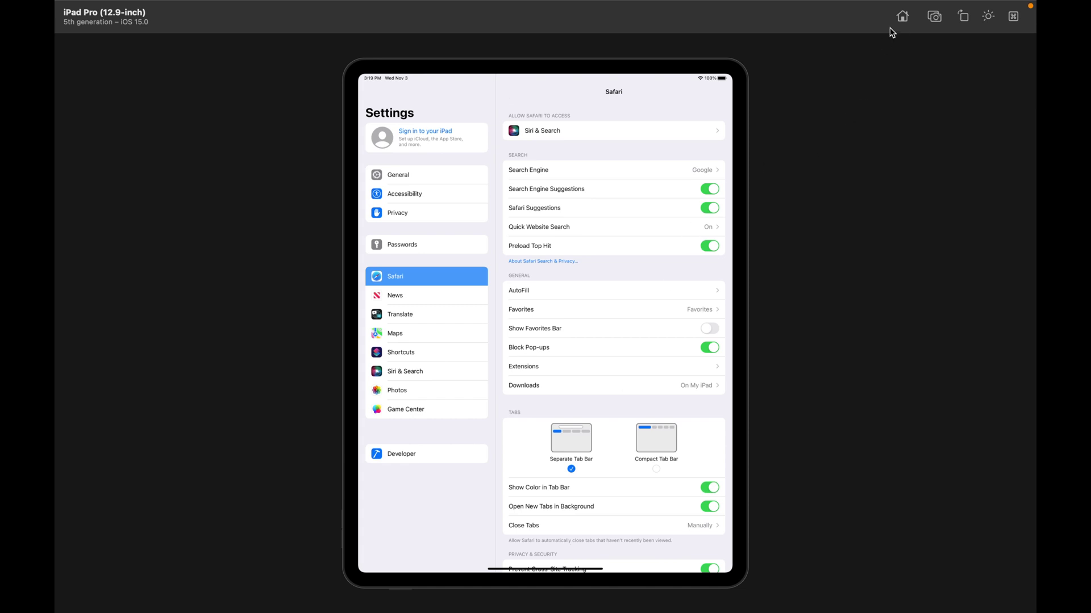
Step: Return to the iPad home screen and launch Safari from the dock
{"action": "mouse_move", "coordinate": [909, 5]}
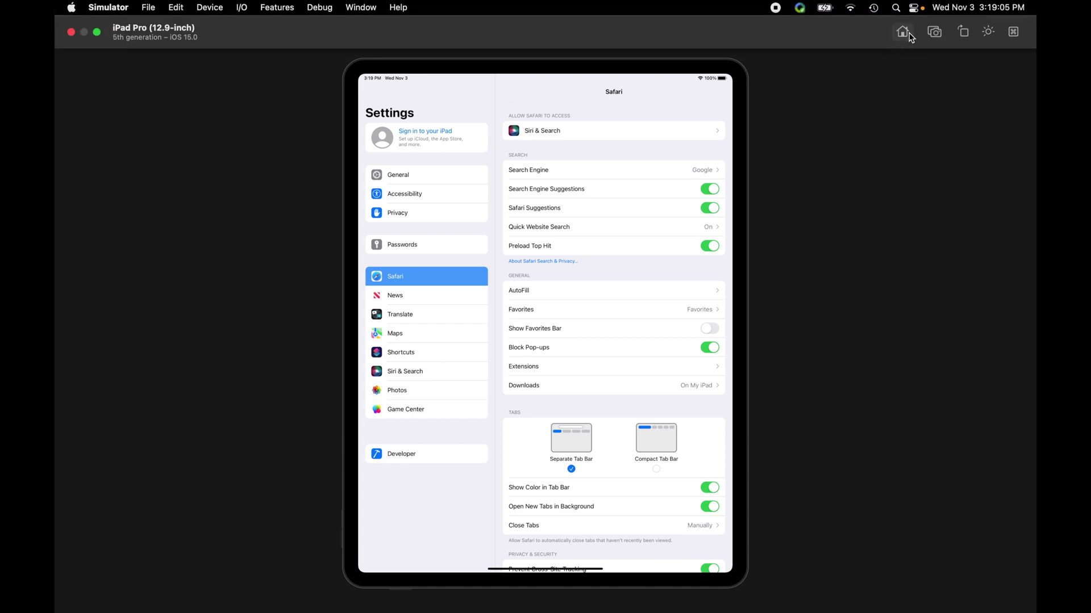
{"action": "left_click", "coordinate": [904, 32]}
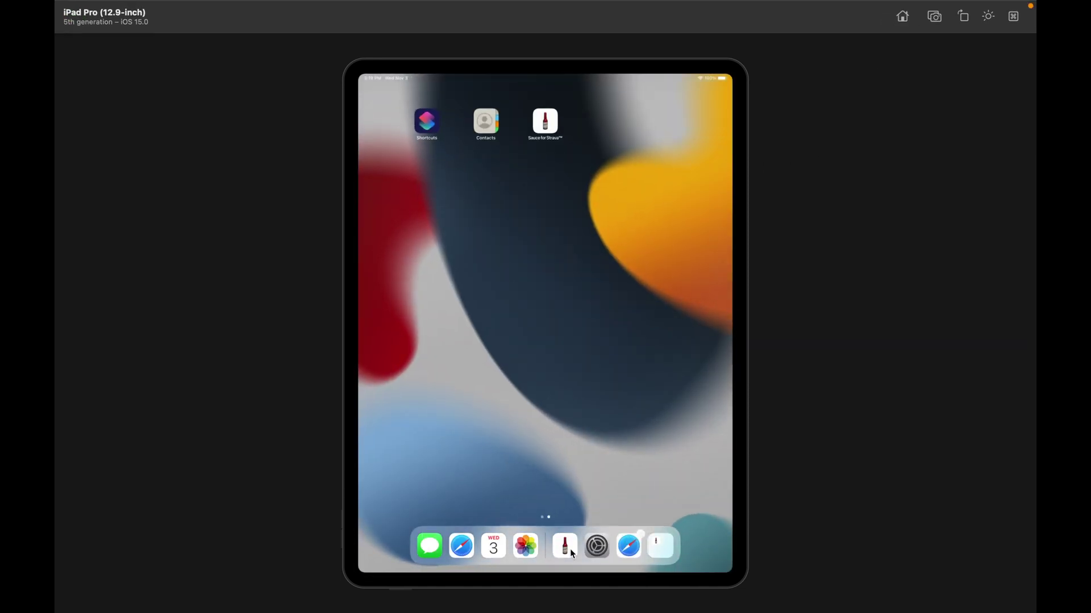
{"action": "left_click", "coordinate": [628, 546]}
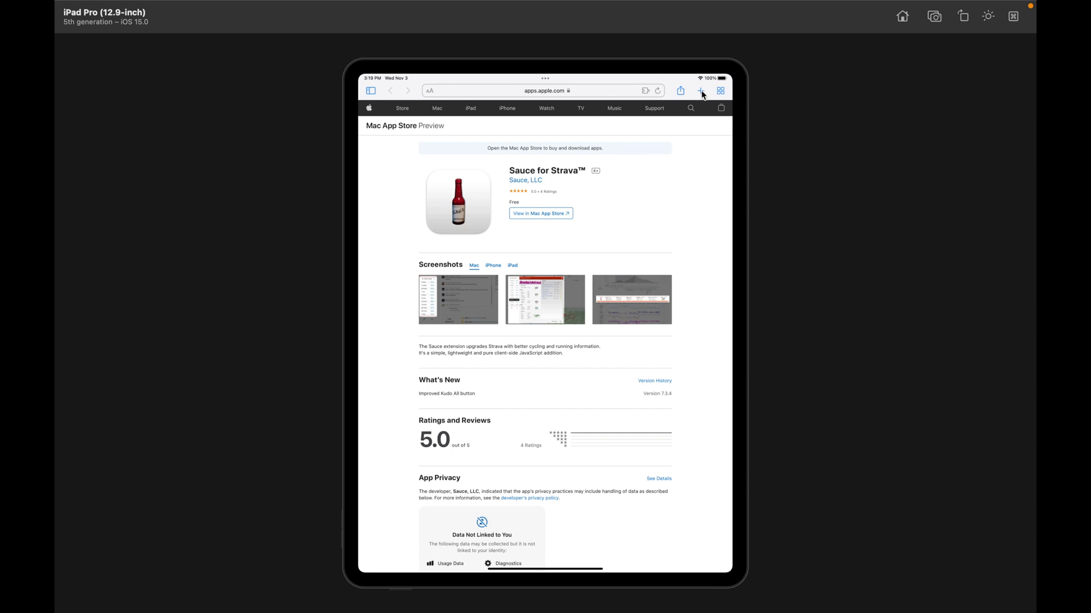
Step: Close the old App Store tab and load strava.com from Favorites
{"action": "left_click", "coordinate": [681, 91]}
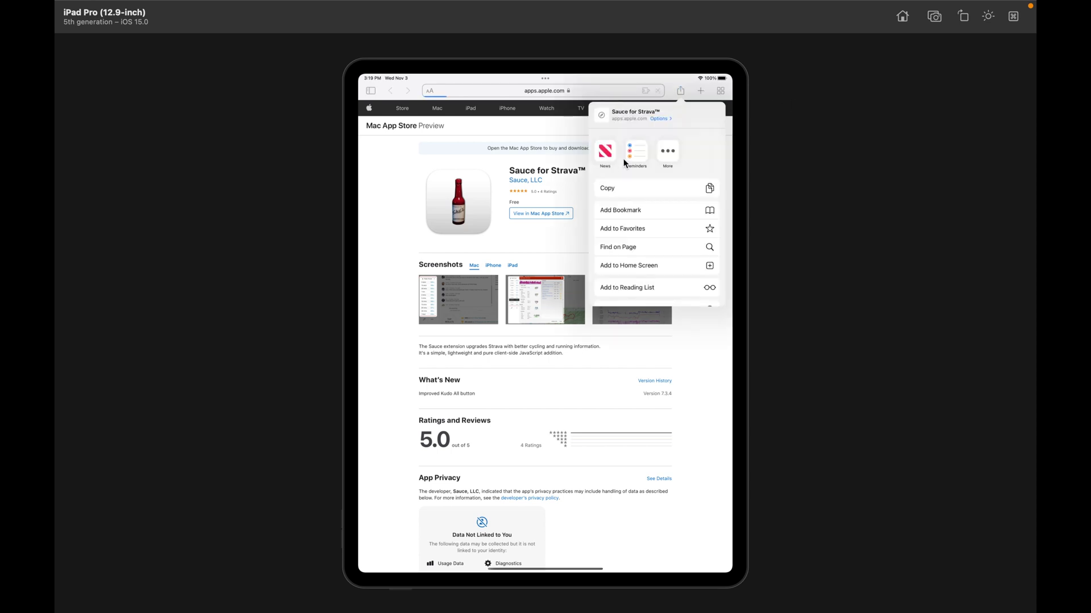
{"action": "left_click", "coordinate": [718, 91]}
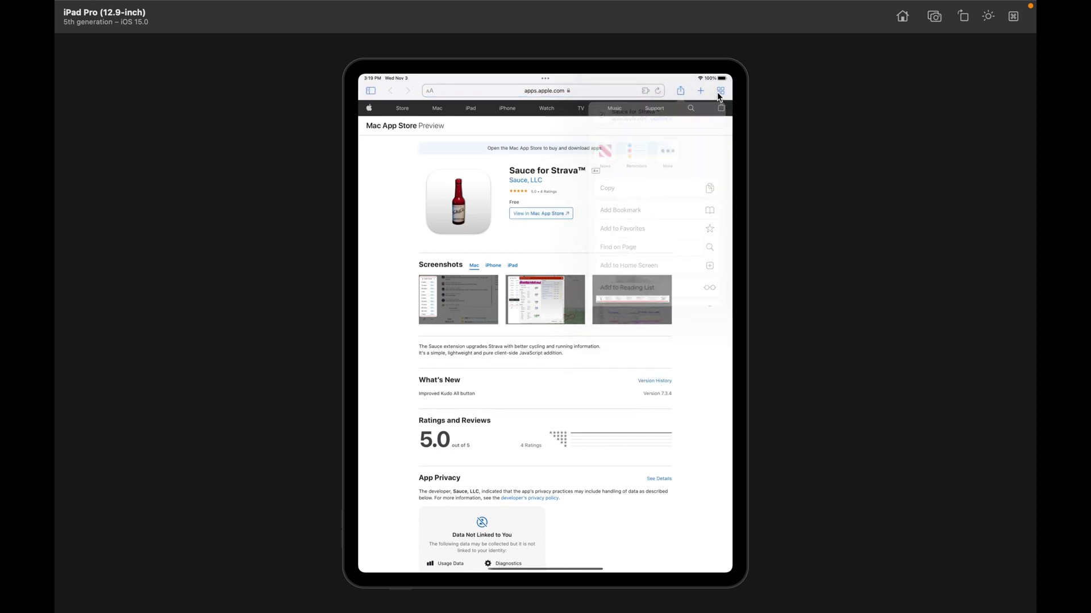
{"action": "left_click", "coordinate": [719, 91]}
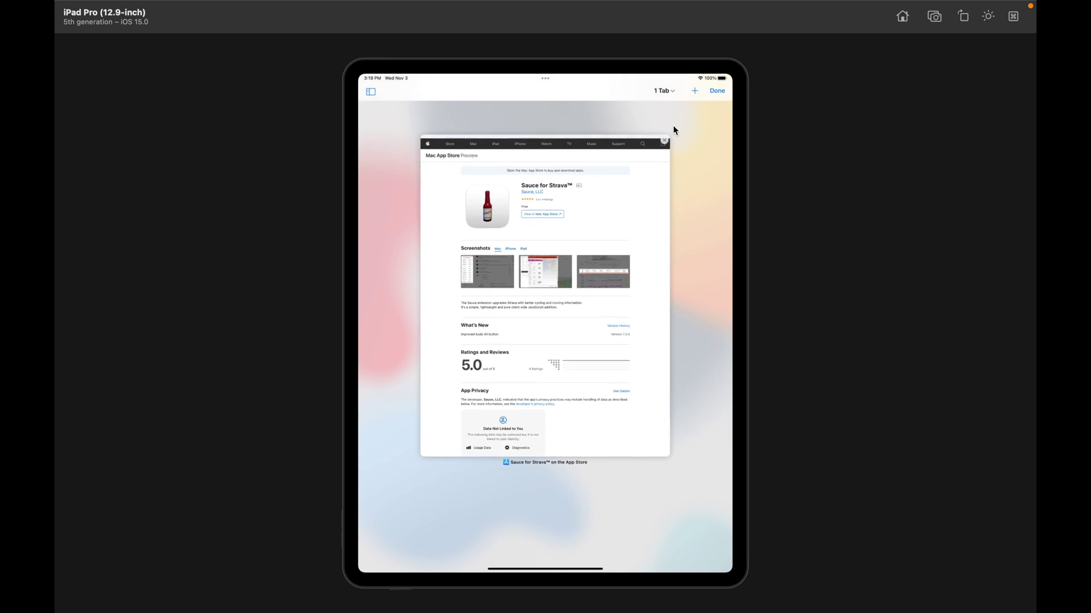
{"action": "left_click", "coordinate": [664, 140]}
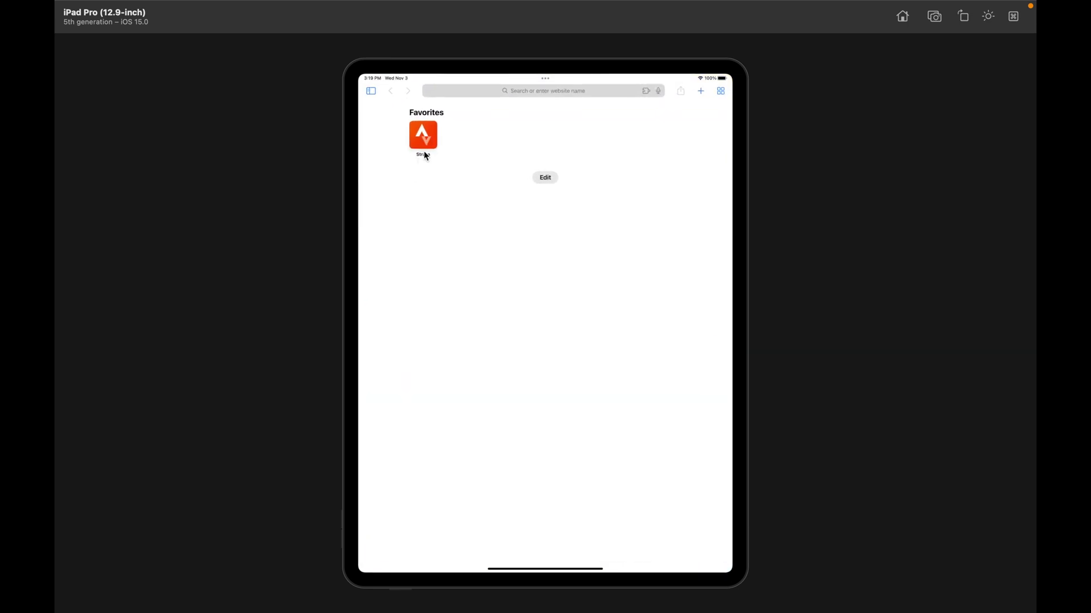
{"action": "left_click", "coordinate": [426, 137]}
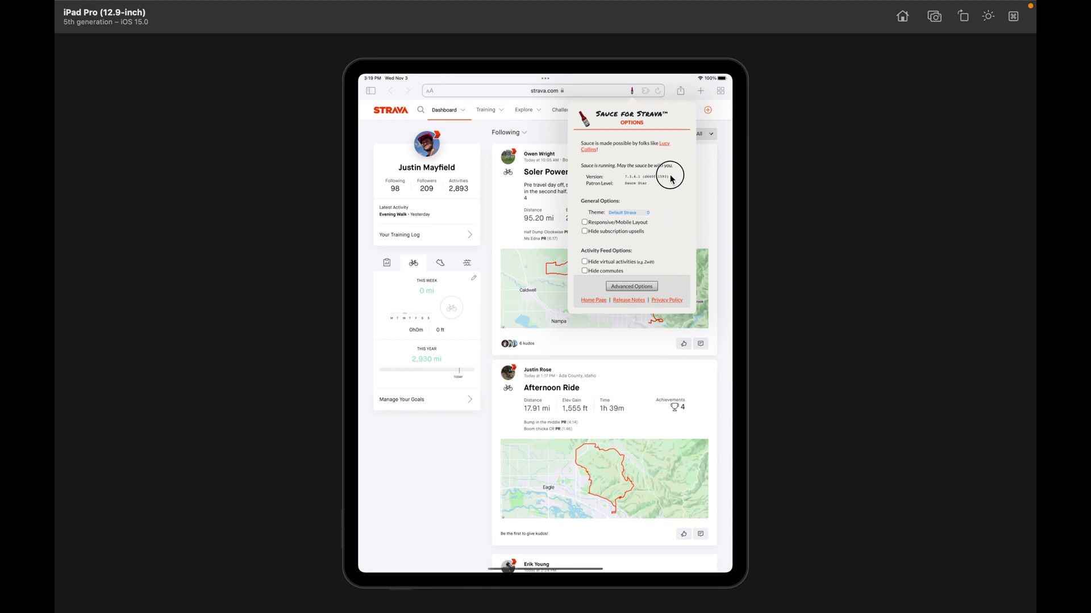
Step: Scroll through the Sauce options panel showing 'Sauce is running', then close it
{"action": "scroll", "coordinate": [647, 227], "scroll_direction": "down", "scroll_amount": 3}
{"action": "scroll", "coordinate": [653, 223], "scroll_direction": "up", "scroll_amount": 4}
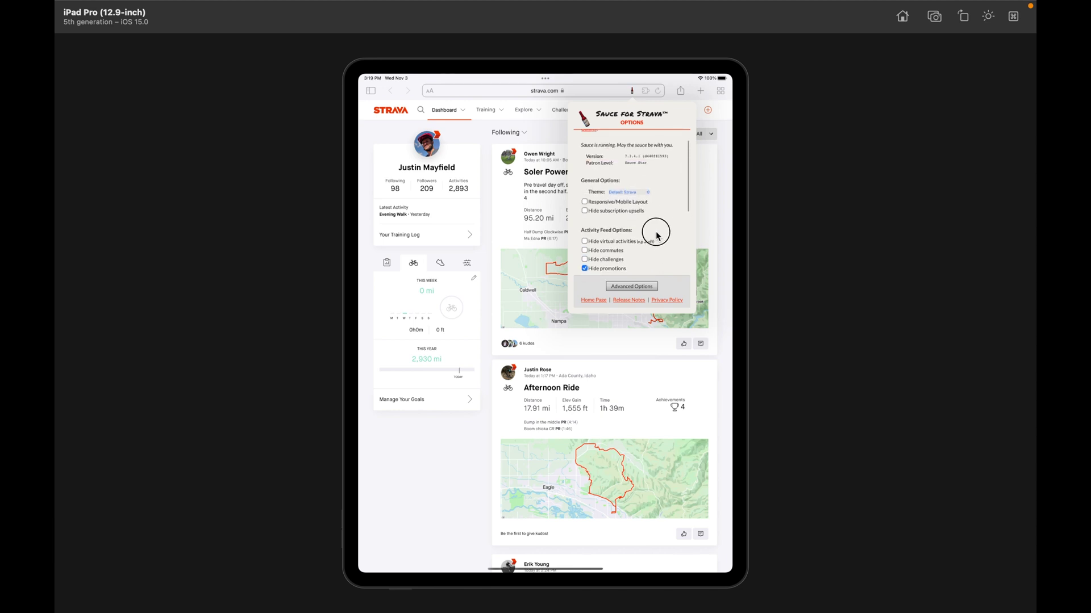
{"action": "left_click", "coordinate": [491, 147]}
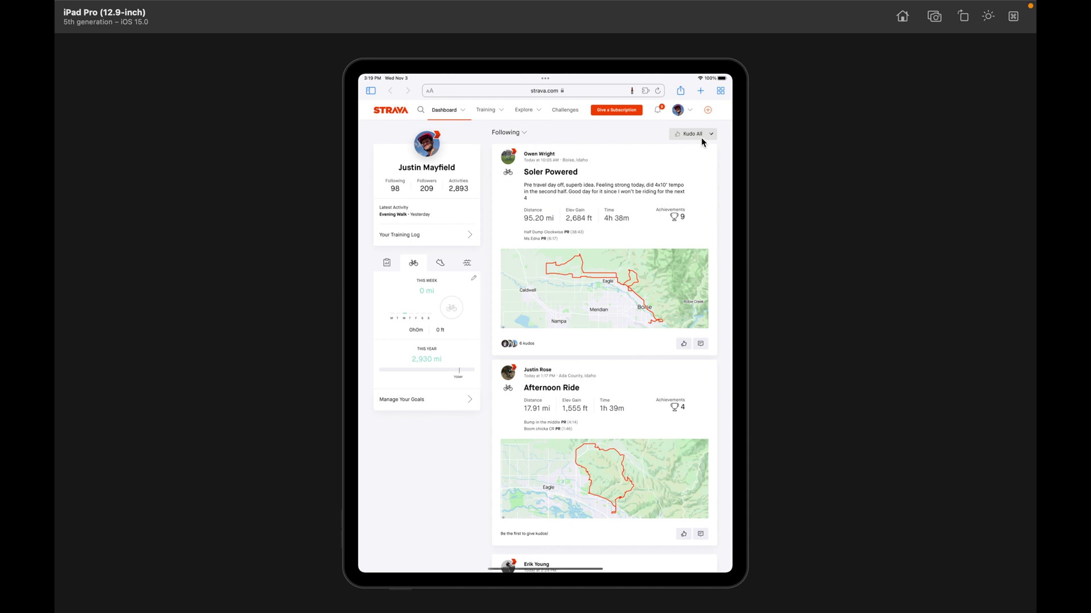
Step: Open the Soler Powered ride, view its 1 hour peak xPower effort, and cycle Beers to Pina Coladas
{"action": "left_click", "coordinate": [545, 173]}
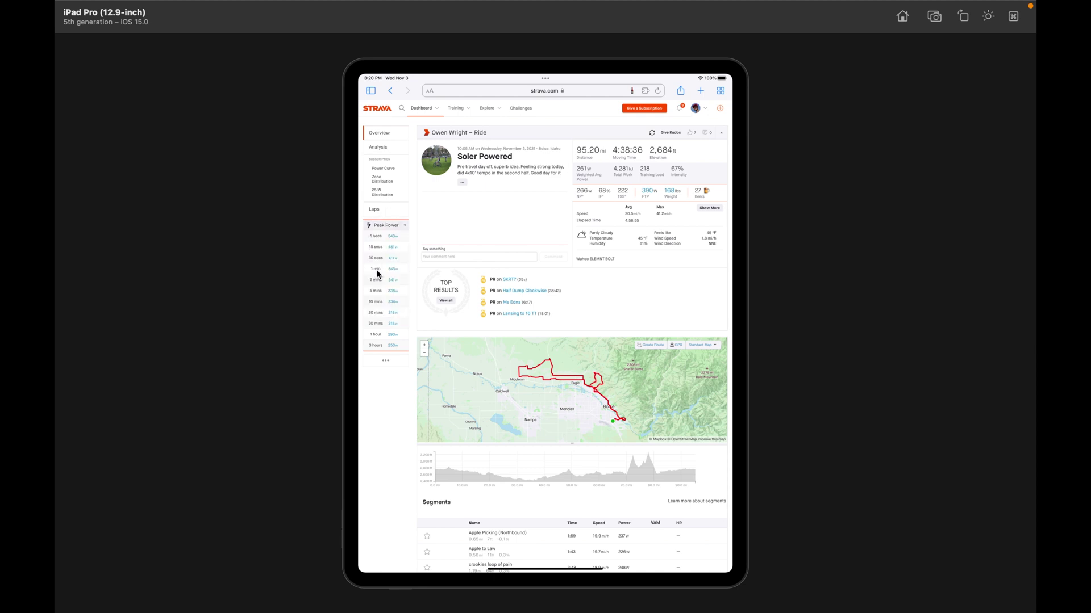
{"action": "left_click", "coordinate": [370, 277]}
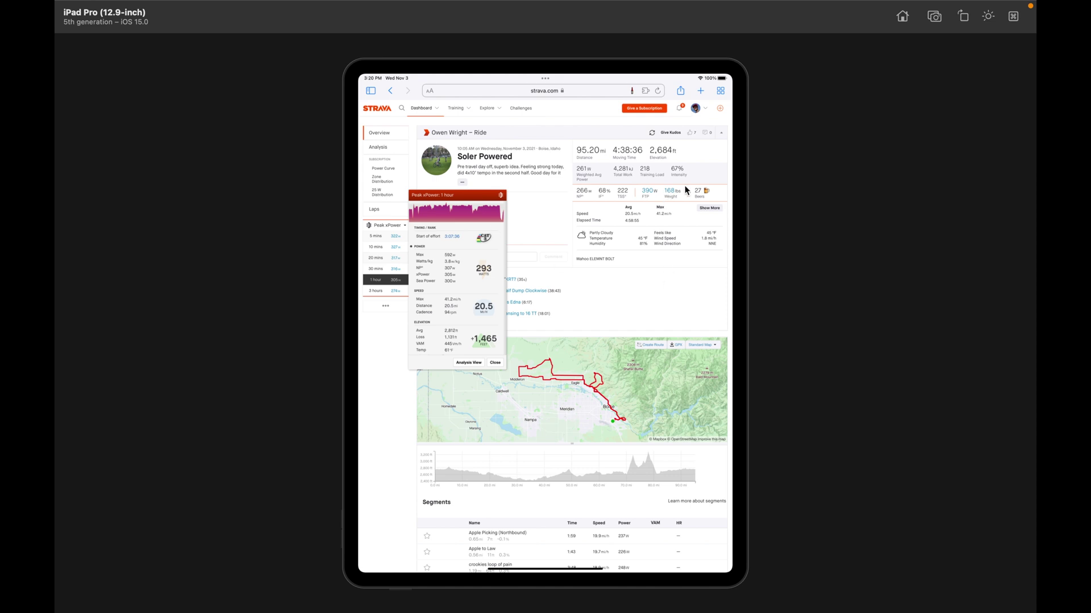
{"action": "left_click", "coordinate": [714, 192]}
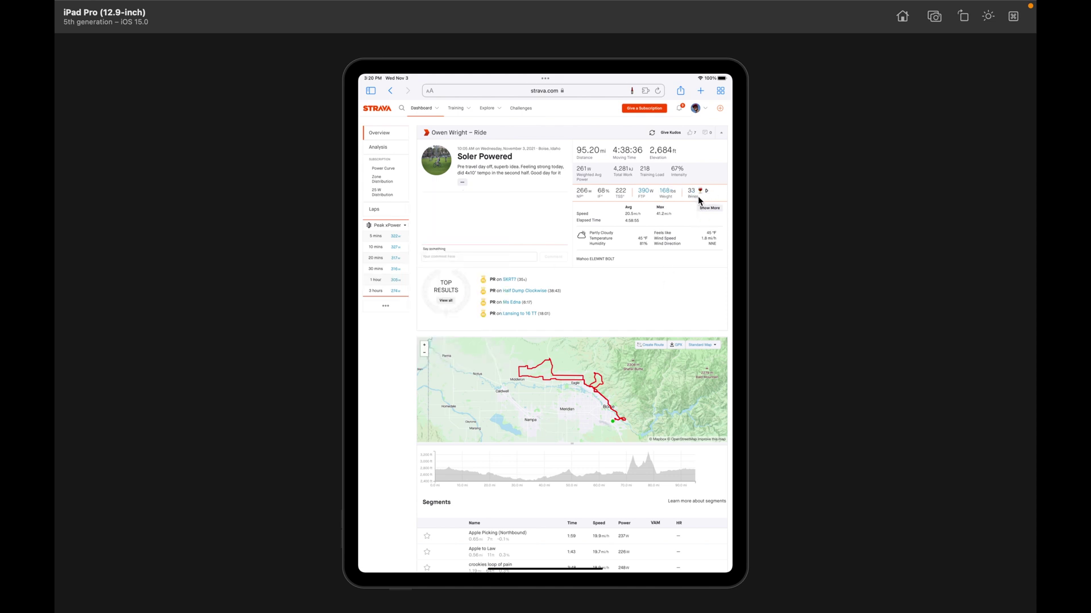
{"action": "left_click", "coordinate": [707, 193]}
Step: Open the ride's Analysis page and view the power profile badges explanation
{"action": "left_click", "coordinate": [384, 149]}
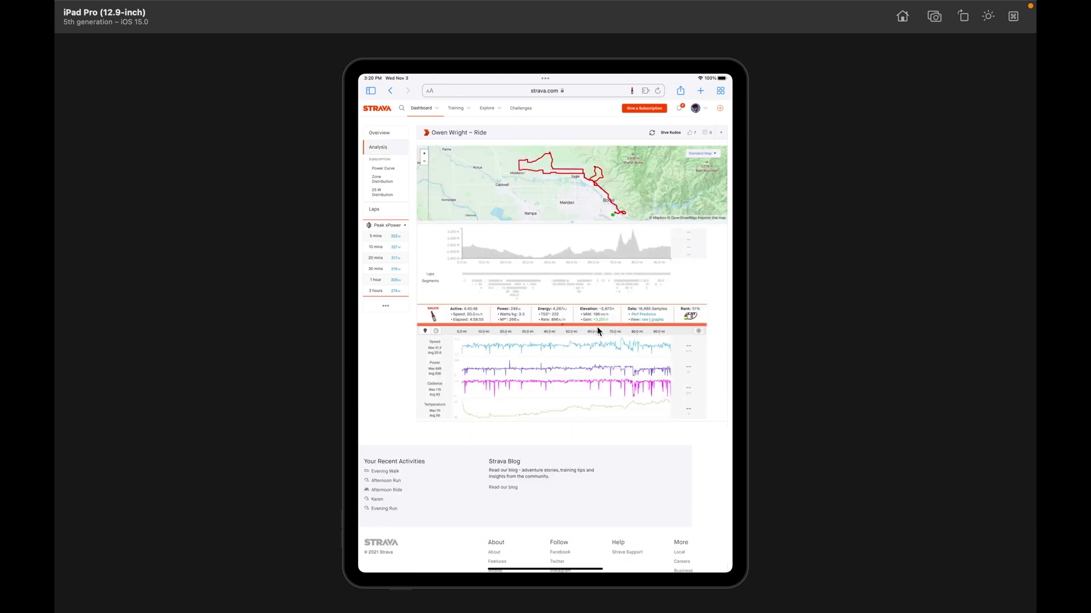
{"action": "mouse_move", "coordinate": [579, 338]}
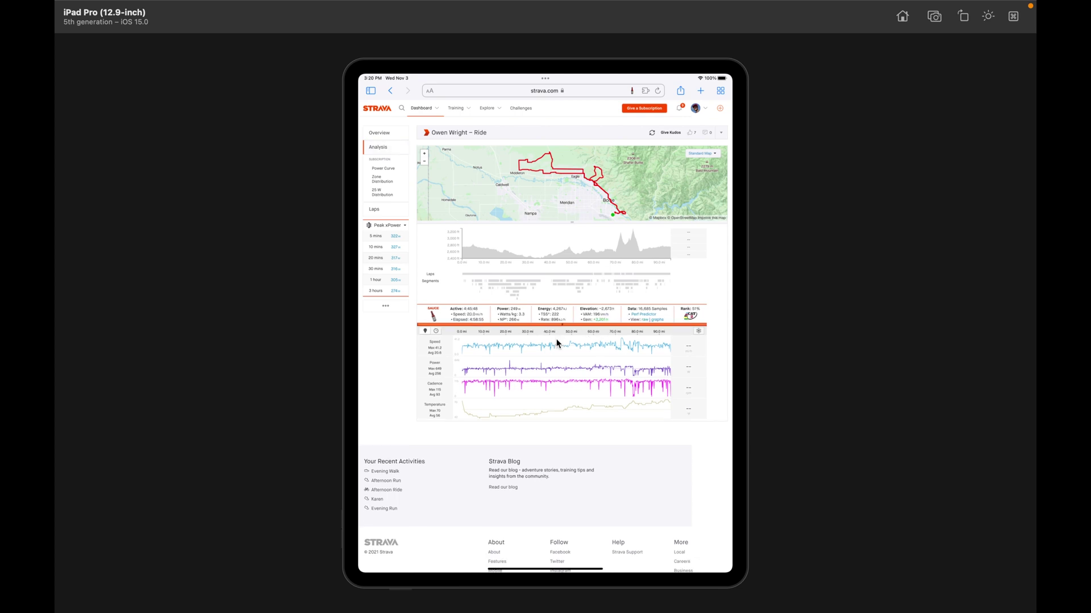
{"action": "left_click", "coordinate": [688, 316]}
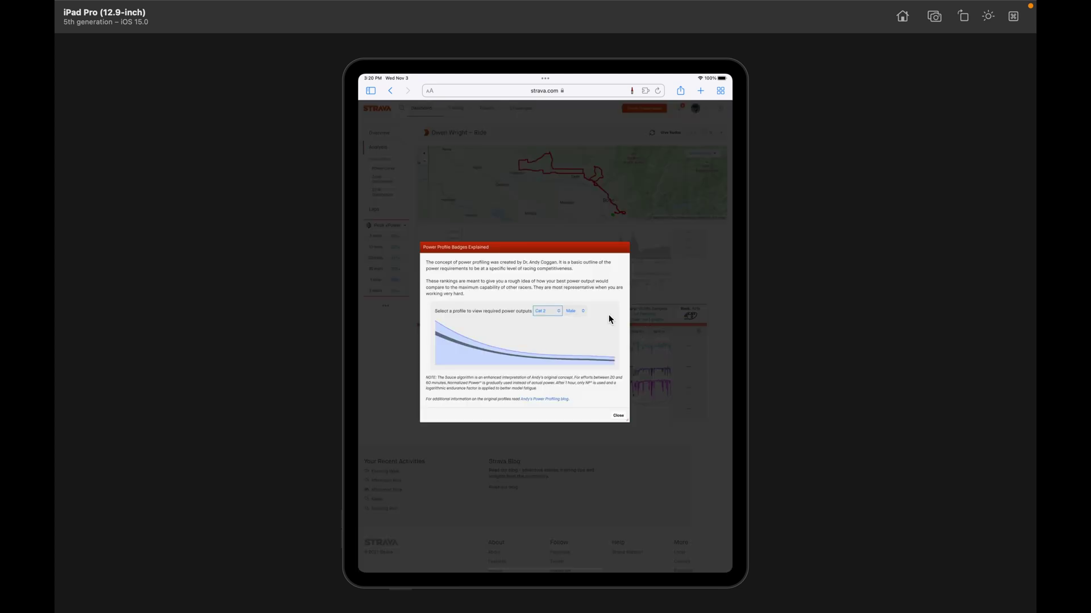
{"action": "left_click", "coordinate": [618, 416]}
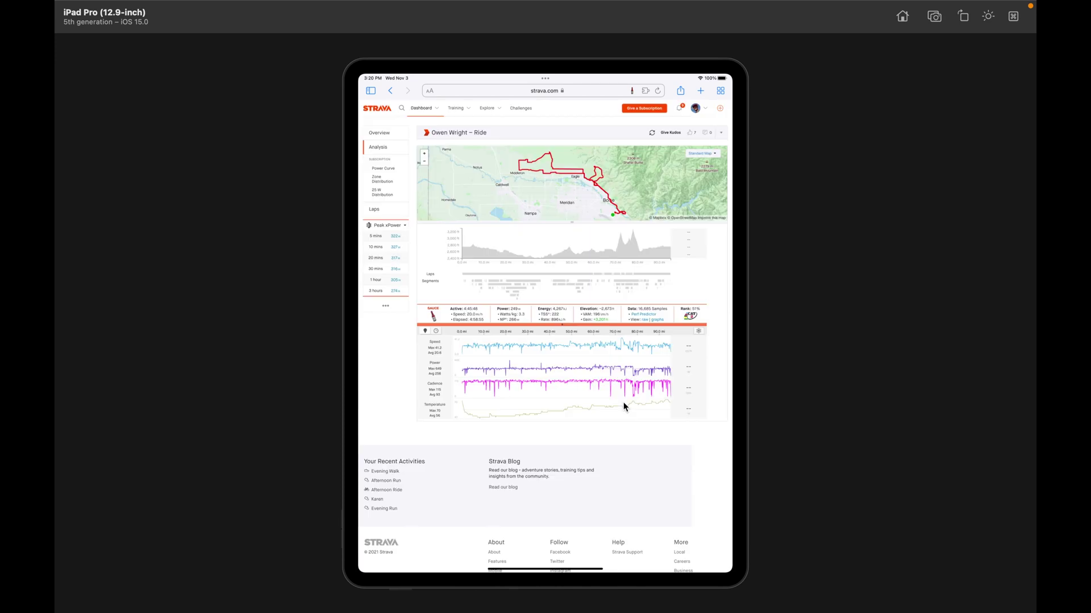
Step: Export the ride as a FIT file and download Soler_Powered.fit
{"action": "left_click", "coordinate": [405, 309]}
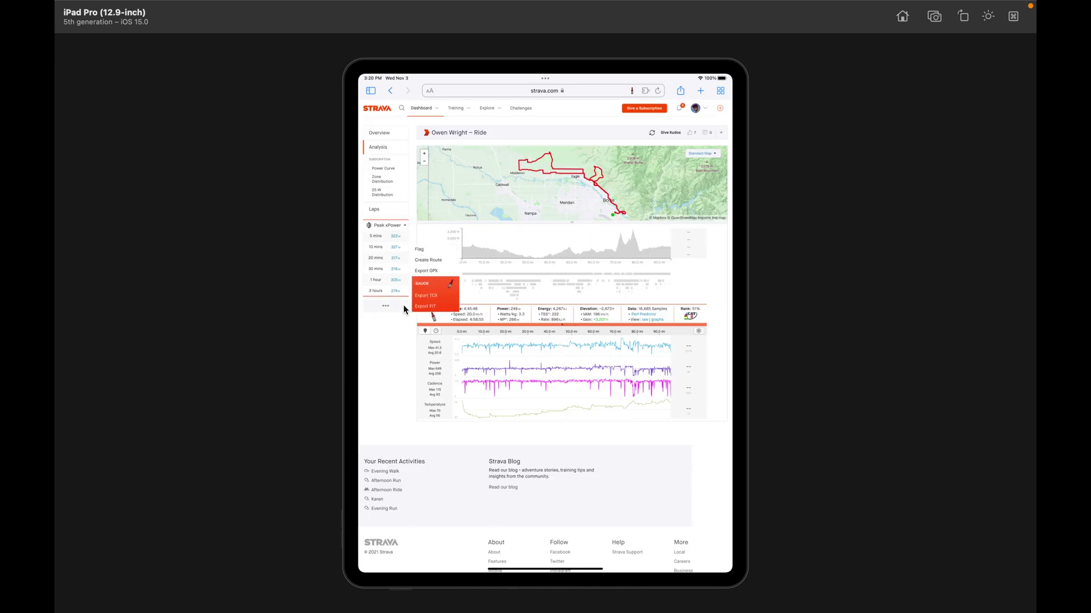
{"action": "left_click", "coordinate": [435, 305]}
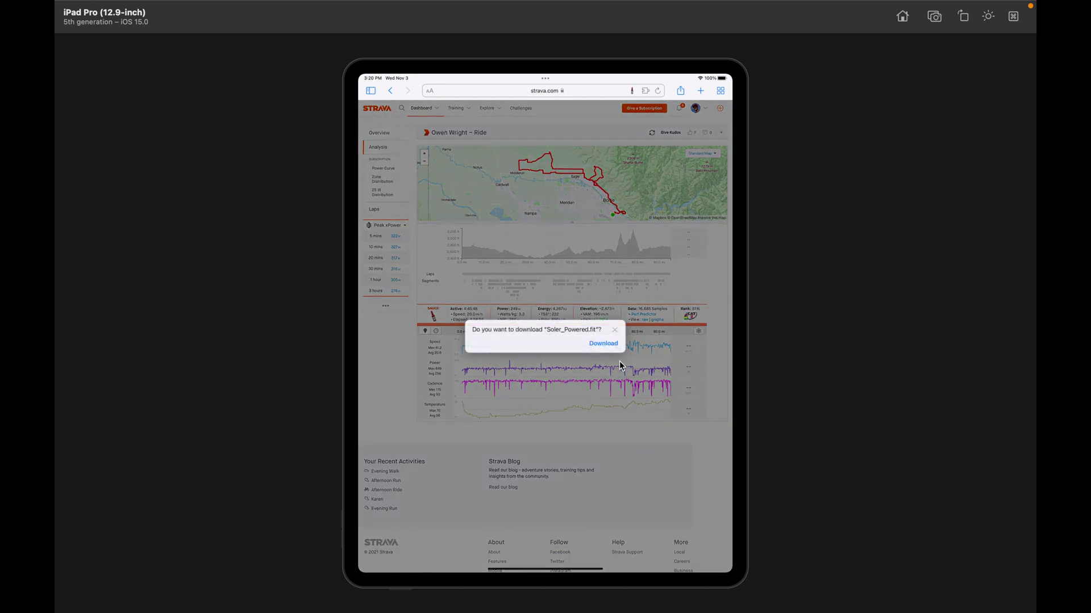
{"action": "left_click", "coordinate": [606, 344]}
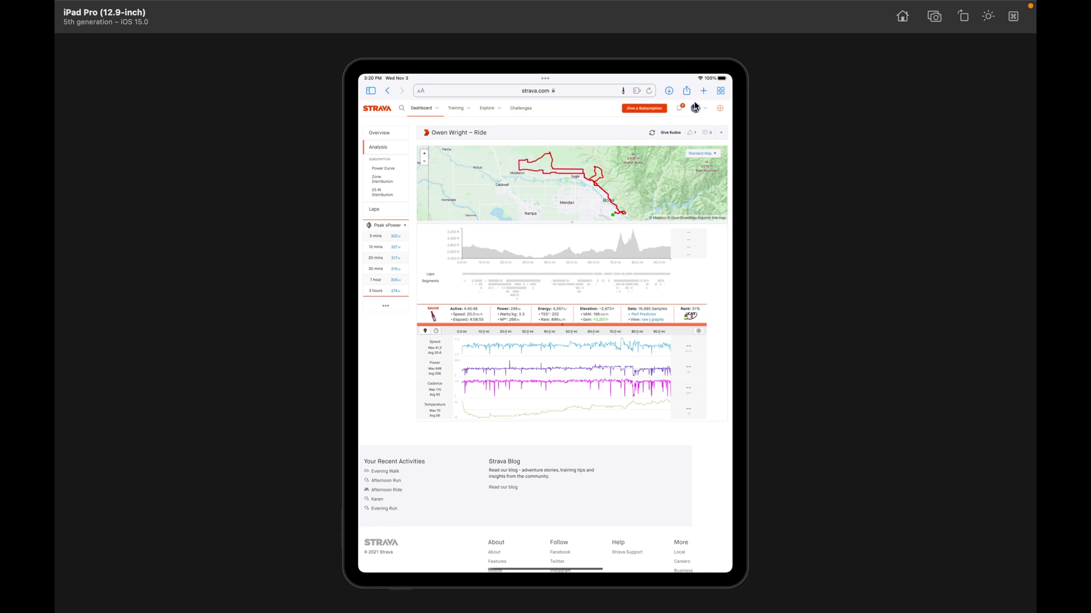
Step: Switch the Sauce for Strava theme to Dark mode
{"action": "left_click", "coordinate": [624, 90]}
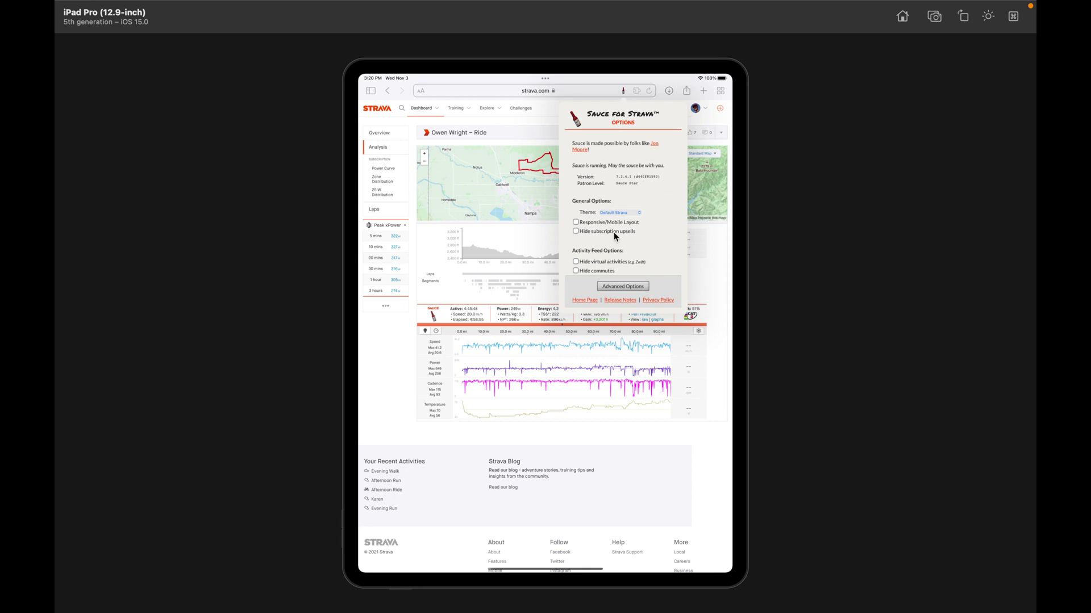
{"action": "left_click", "coordinate": [620, 213]}
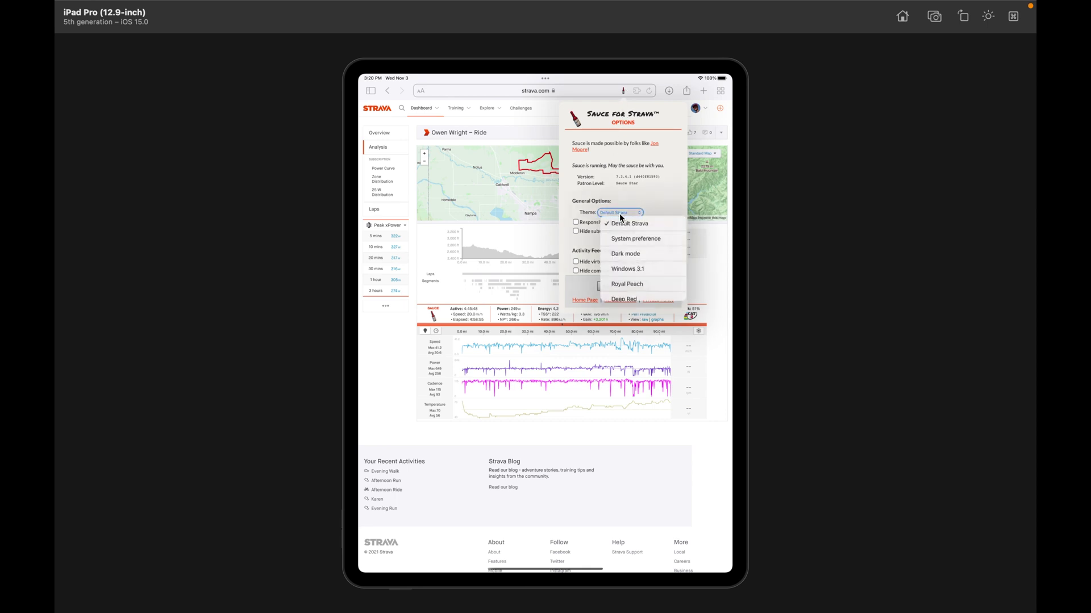
{"action": "left_click", "coordinate": [632, 257]}
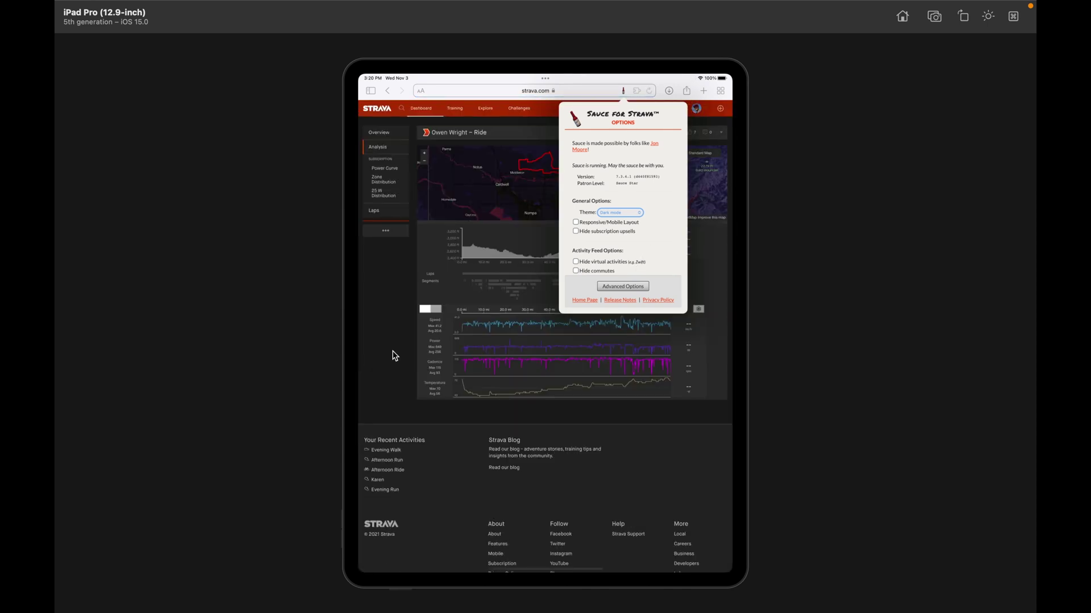
{"action": "left_click", "coordinate": [381, 355]}
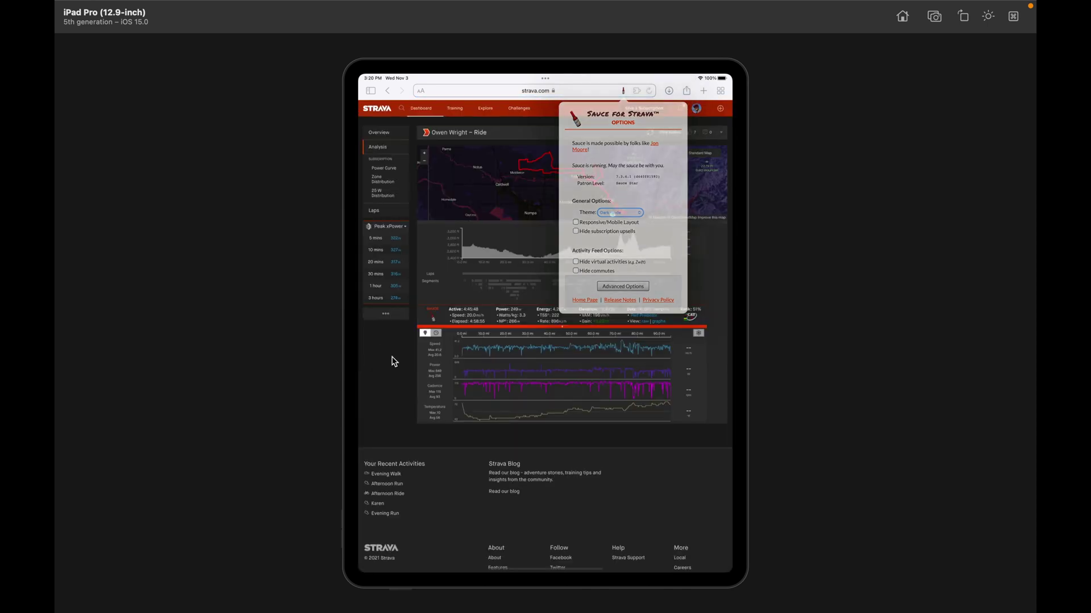
Step: Go to the Strava dashboard and browse the activity feed
{"action": "left_click", "coordinate": [421, 112]}
{"action": "left_click", "coordinate": [380, 114]}
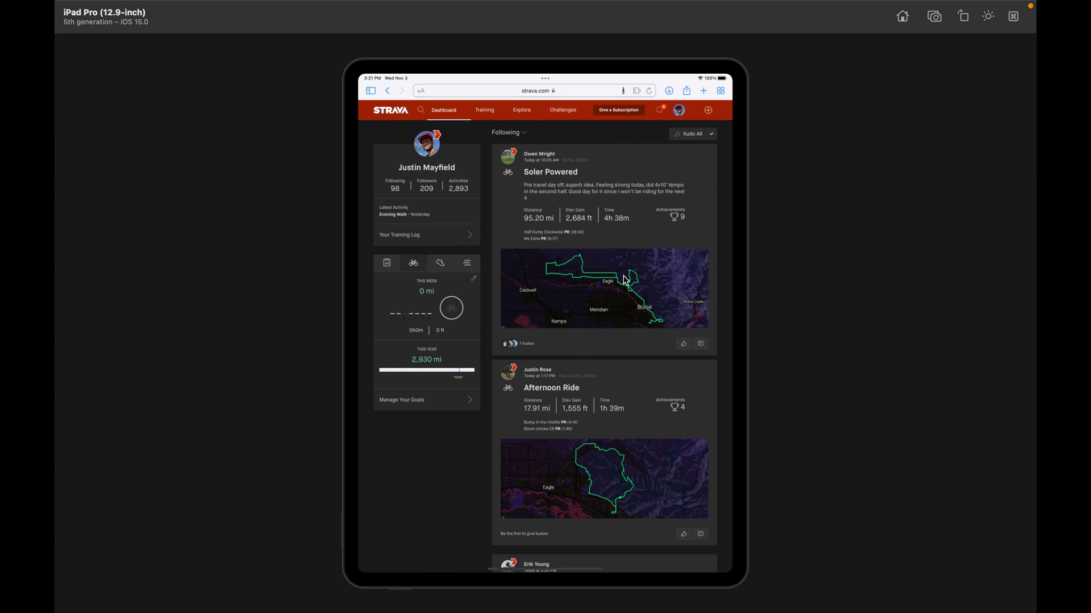
{"action": "scroll", "coordinate": [625, 284], "scroll_direction": "down", "scroll_amount": 5}
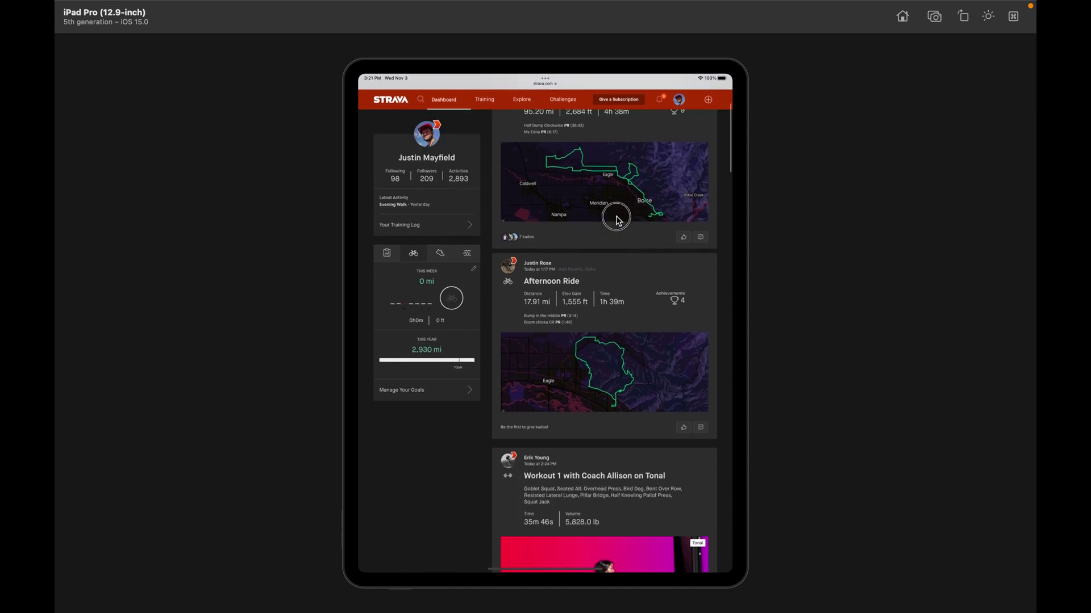
{"action": "scroll", "coordinate": [618, 334], "scroll_direction": "up", "scroll_amount": 4}
{"action": "scroll", "coordinate": [618, 335], "scroll_direction": "up", "scroll_amount": 2}
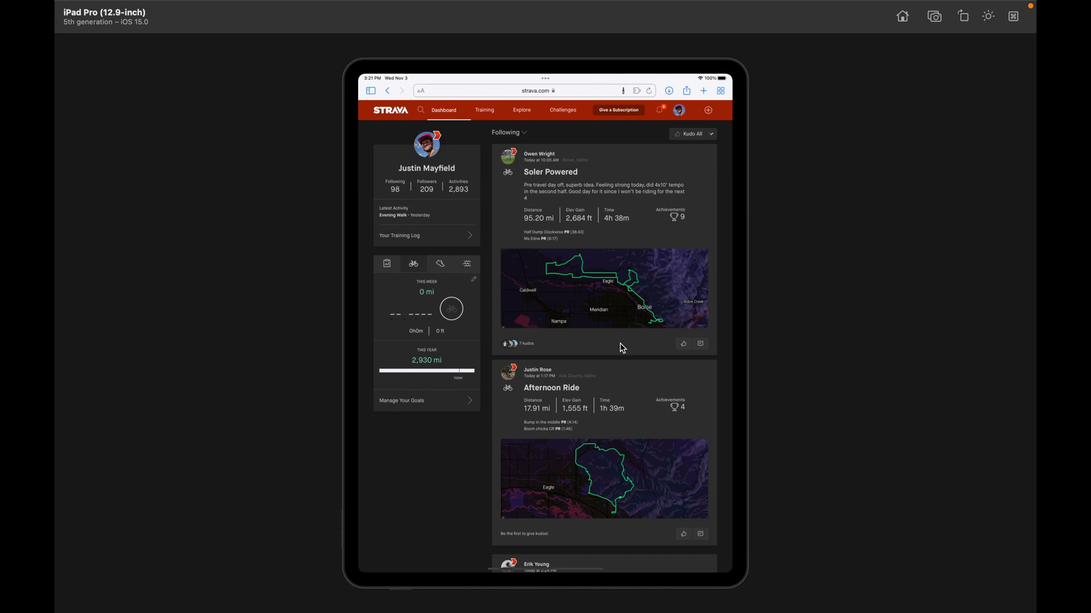
Step: Back in Xcode, target the iPhone 13 Pro Max simulator and run Sauce for Strava
{"action": "key", "text": "ctrl+Left"}
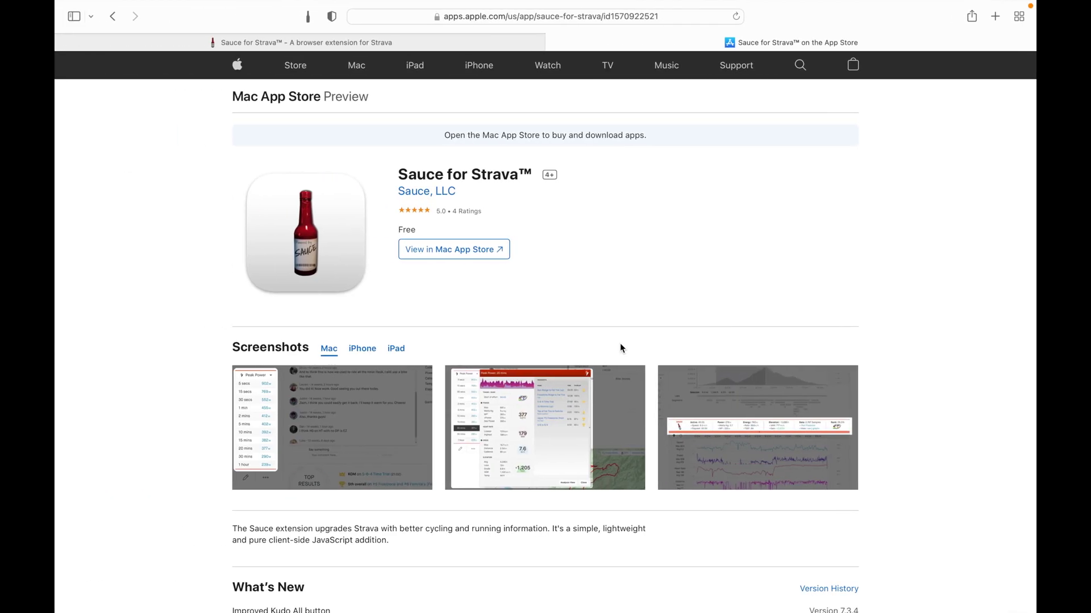
{"action": "key", "text": "super+Tab"}
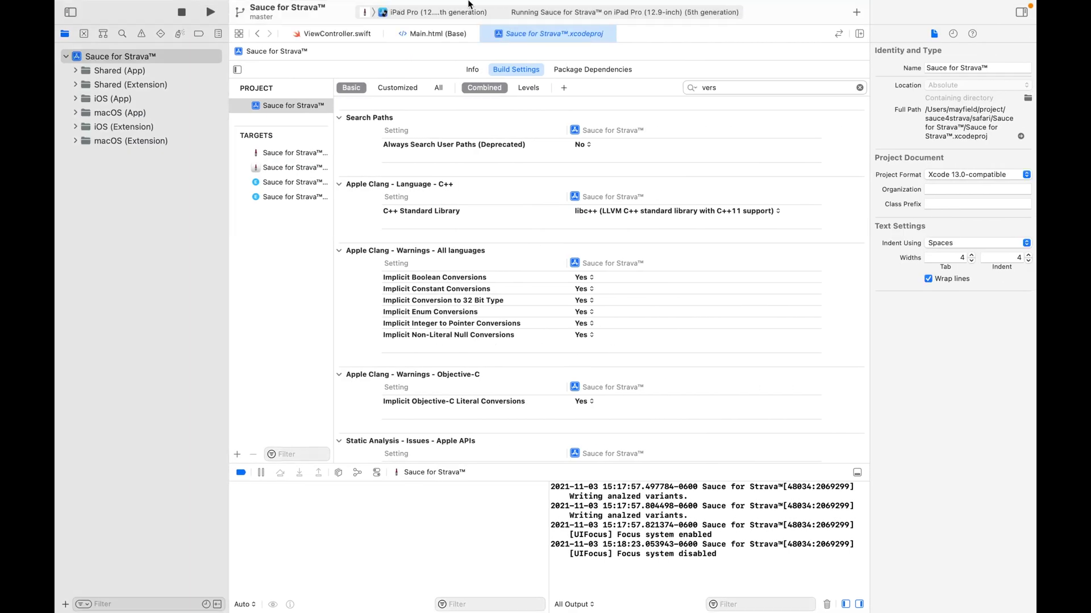
{"action": "mouse_move", "coordinate": [467, 4]}
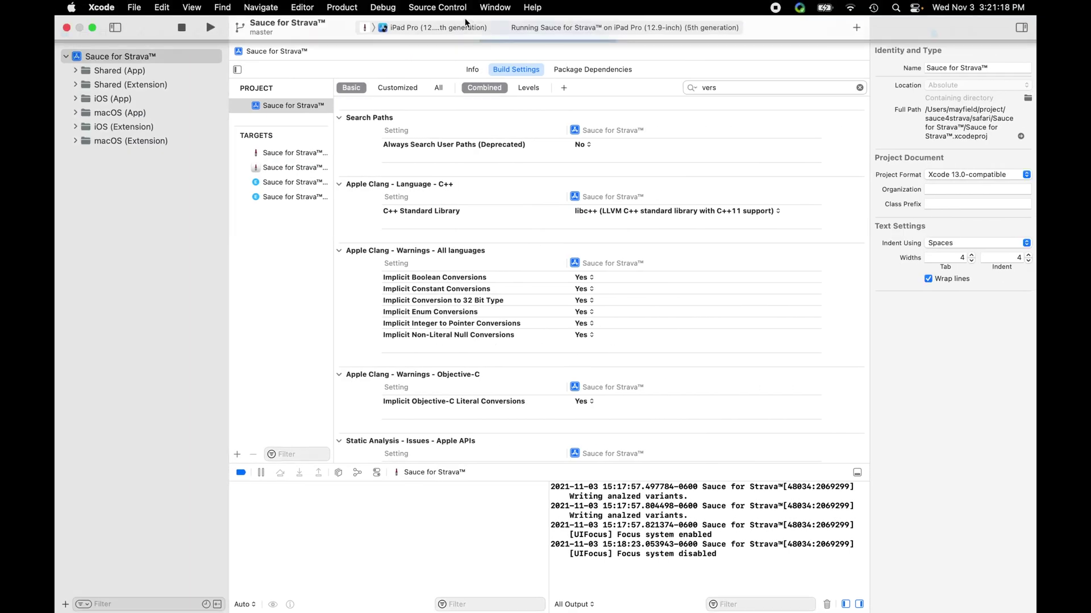
{"action": "left_click", "coordinate": [427, 29]}
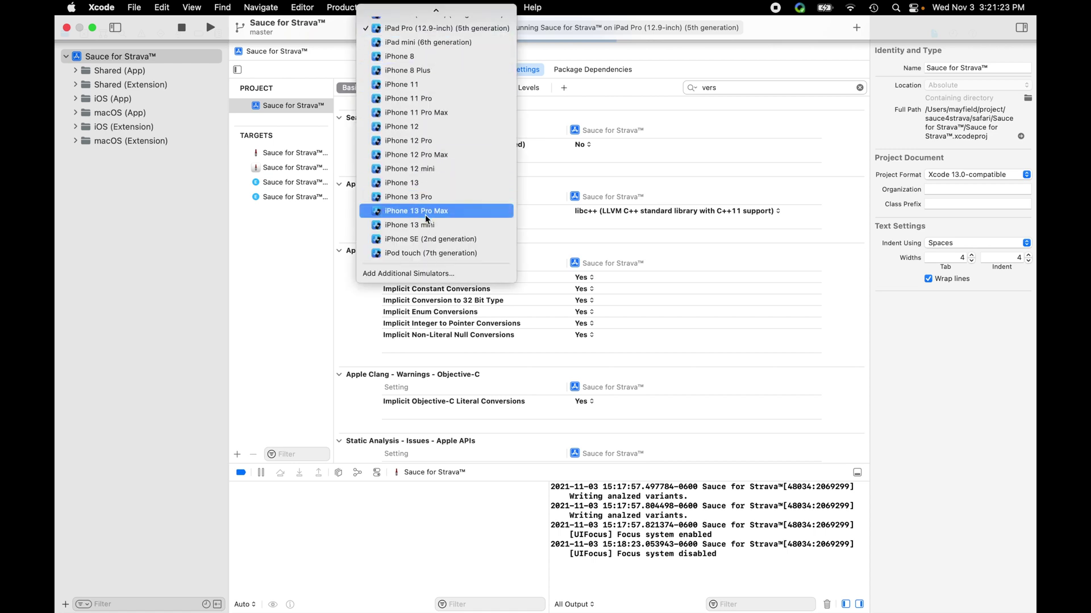
{"action": "left_click", "coordinate": [426, 211]}
{"action": "left_click", "coordinate": [211, 12]}
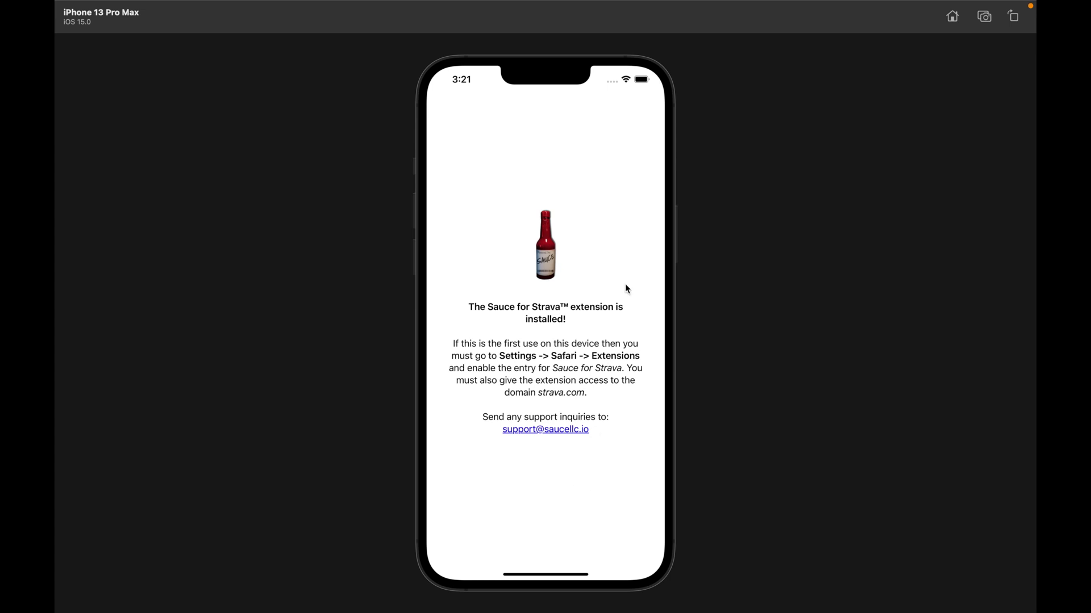
Step: From the home screen, go to Settings > Safari > Extensions > Sauce for Strava™
{"action": "left_click", "coordinate": [951, 17]}
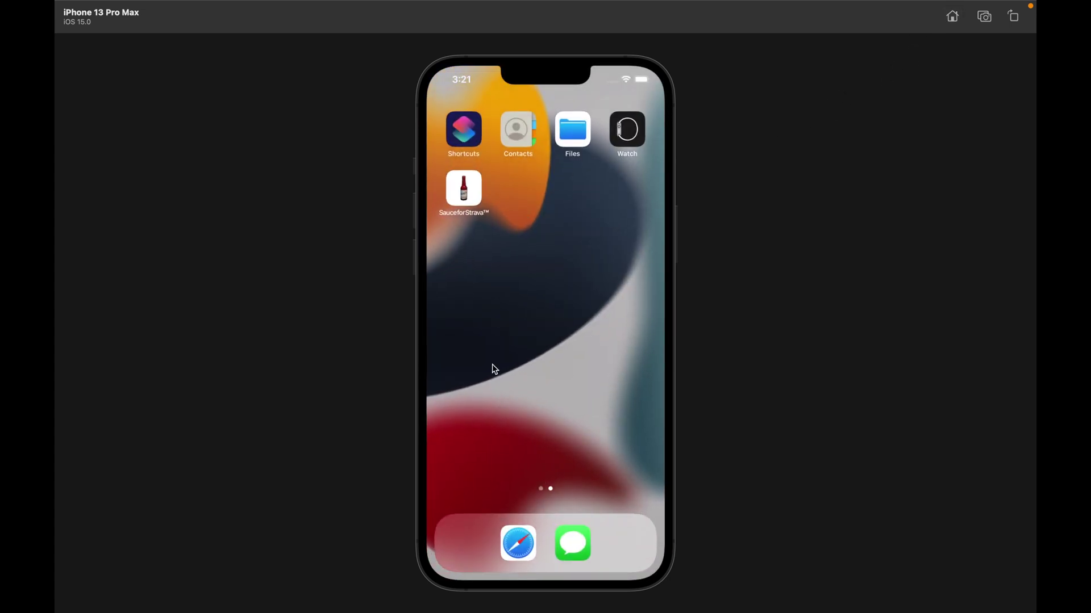
{"action": "left_click_drag", "start_coordinate": [494, 369], "coordinate": [655, 372]}
{"action": "left_click", "coordinate": [632, 312]}
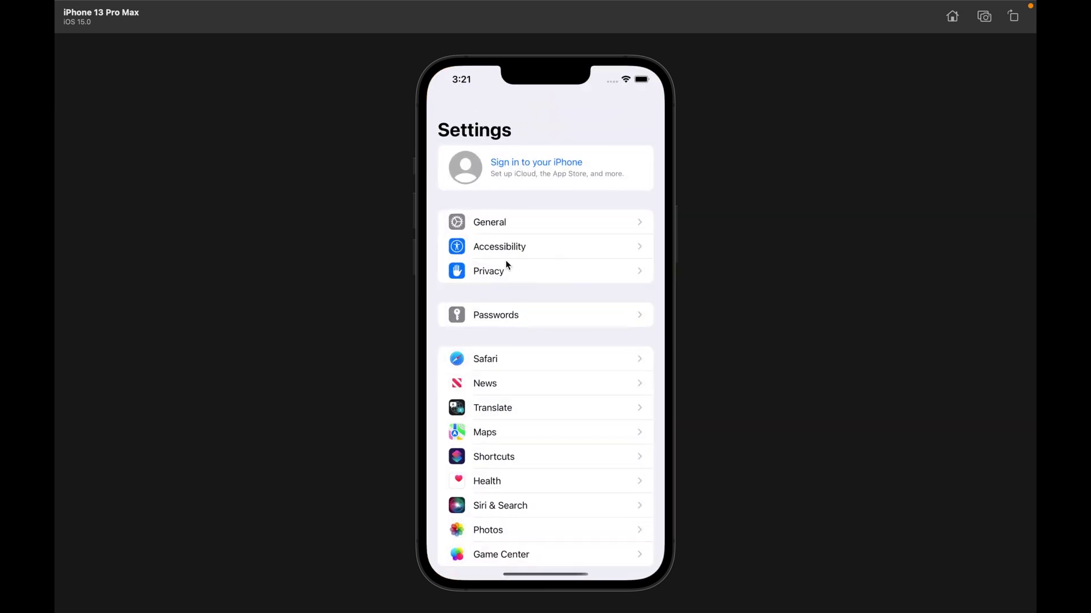
{"action": "left_click", "coordinate": [481, 364]}
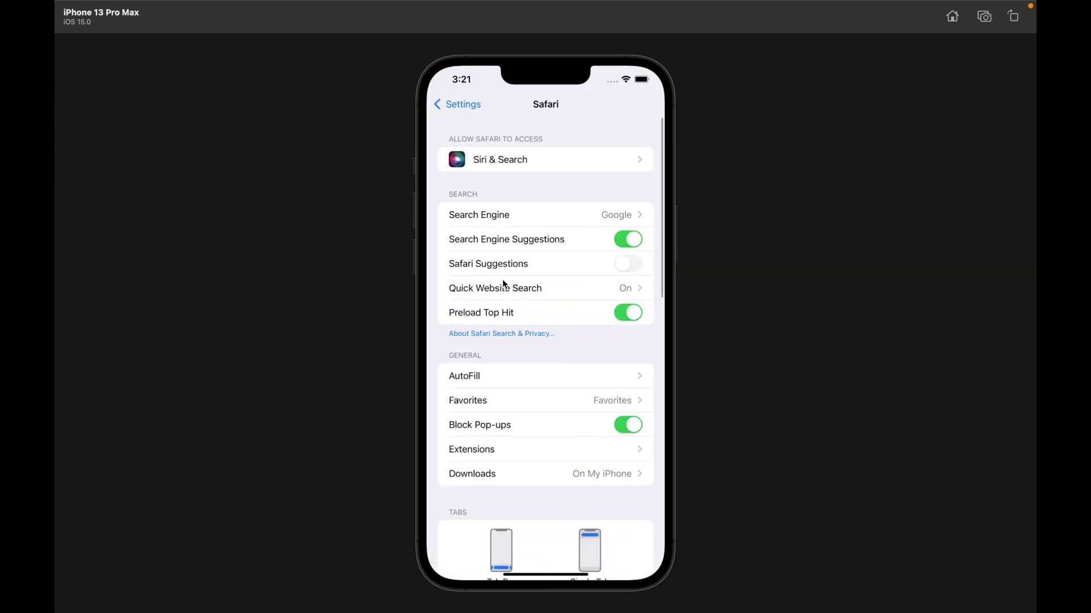
{"action": "left_click", "coordinate": [491, 452]}
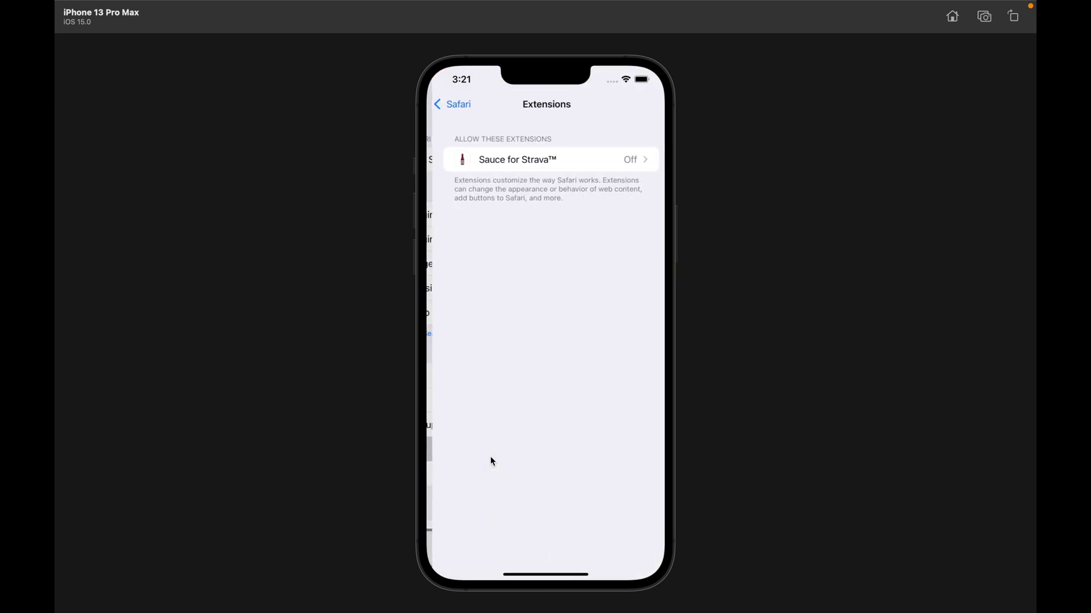
{"action": "left_click", "coordinate": [620, 166]}
Step: Turn the extension on, set strava.com to Allow, and return home
{"action": "left_click", "coordinate": [626, 150]}
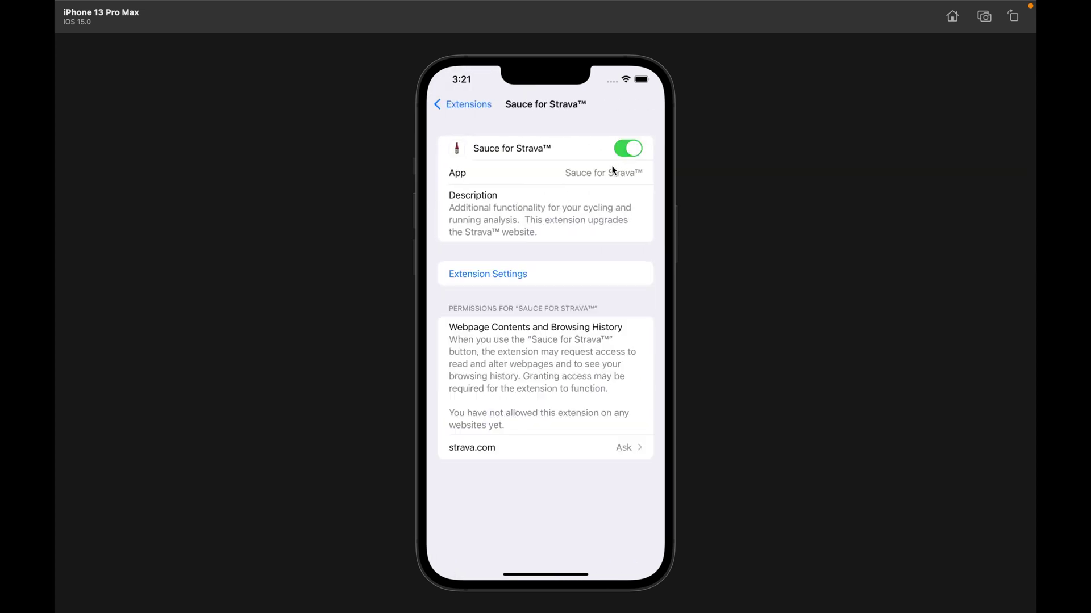
{"action": "left_click", "coordinate": [481, 448]}
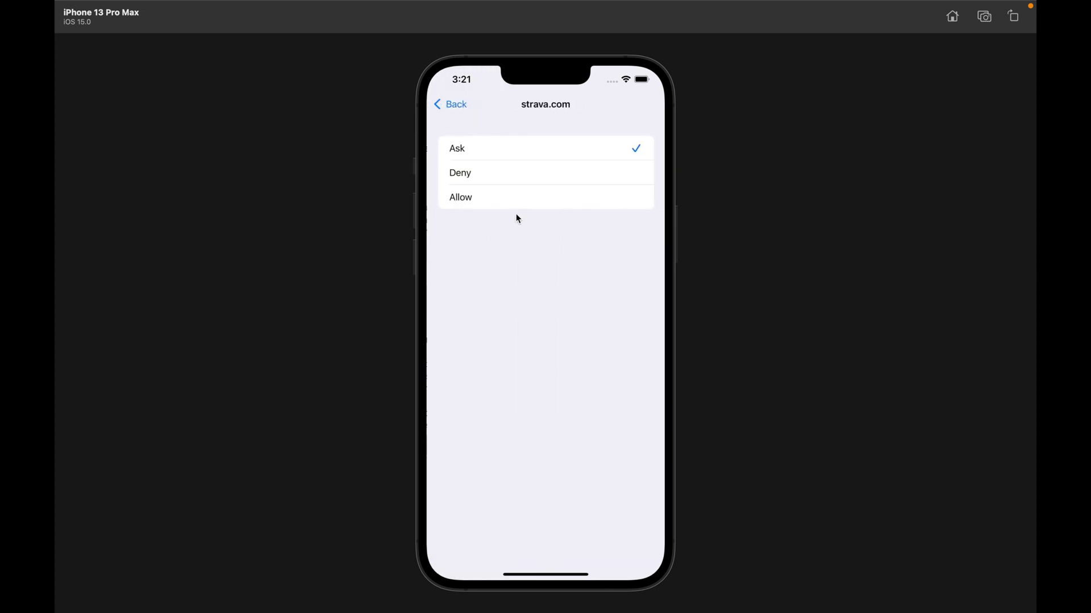
{"action": "left_click", "coordinate": [486, 195]}
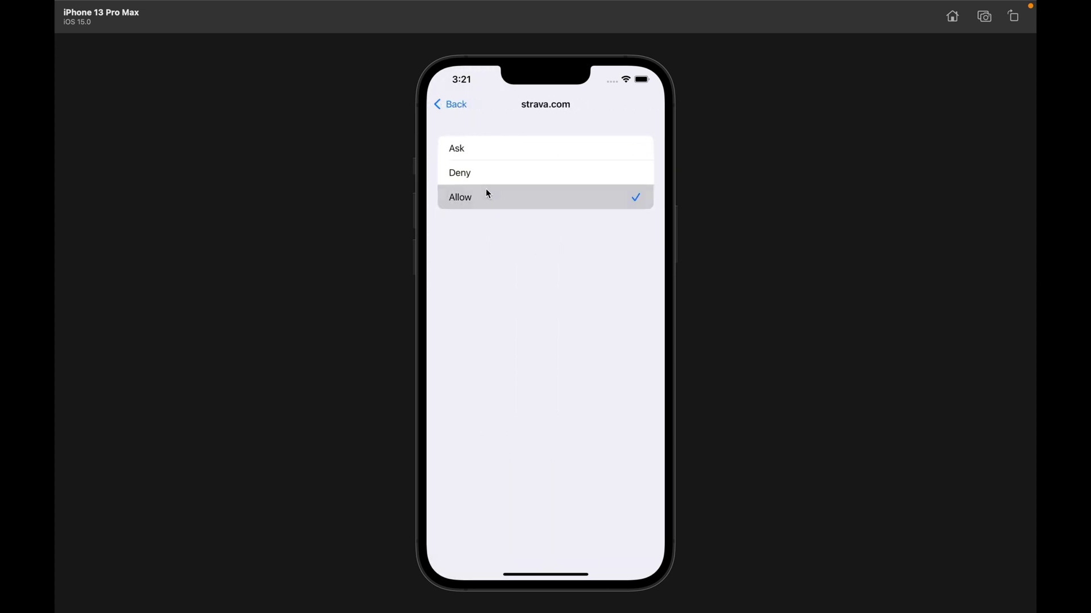
{"action": "left_click", "coordinate": [441, 107]}
{"action": "left_click", "coordinate": [441, 106]}
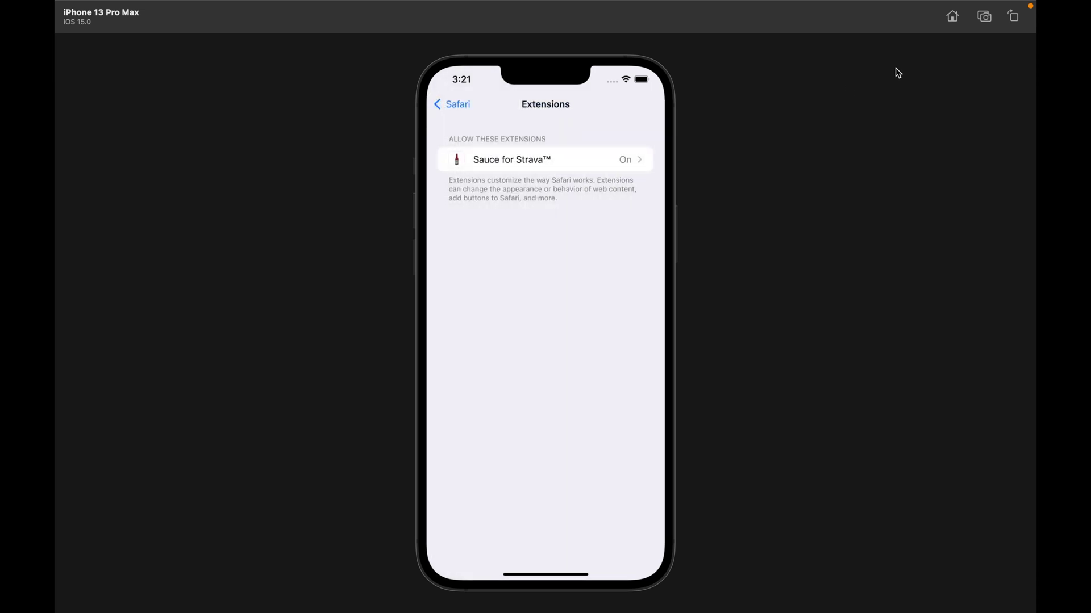
{"action": "left_click", "coordinate": [950, 18]}
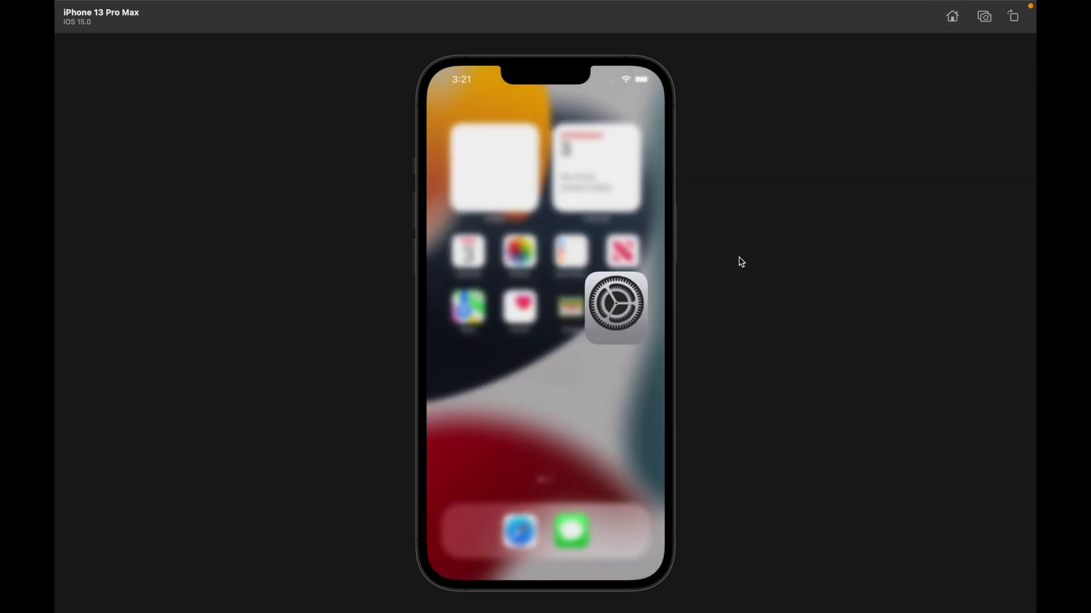
Step: Load strava.com from the Strava favorite and open the Soler Powered ride
{"action": "left_click", "coordinate": [518, 545]}
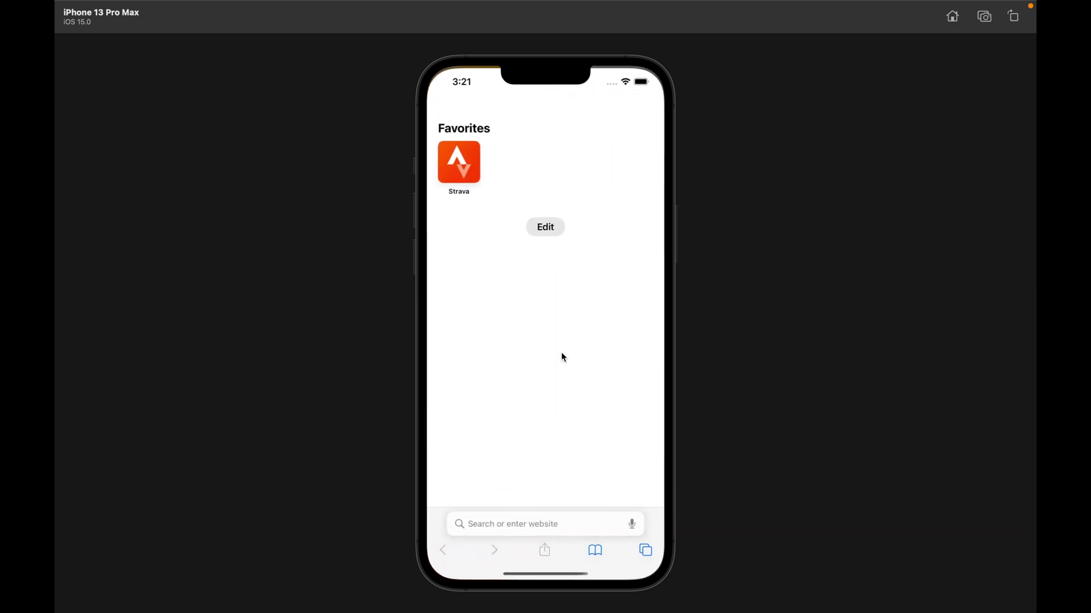
{"action": "left_click", "coordinate": [468, 151]}
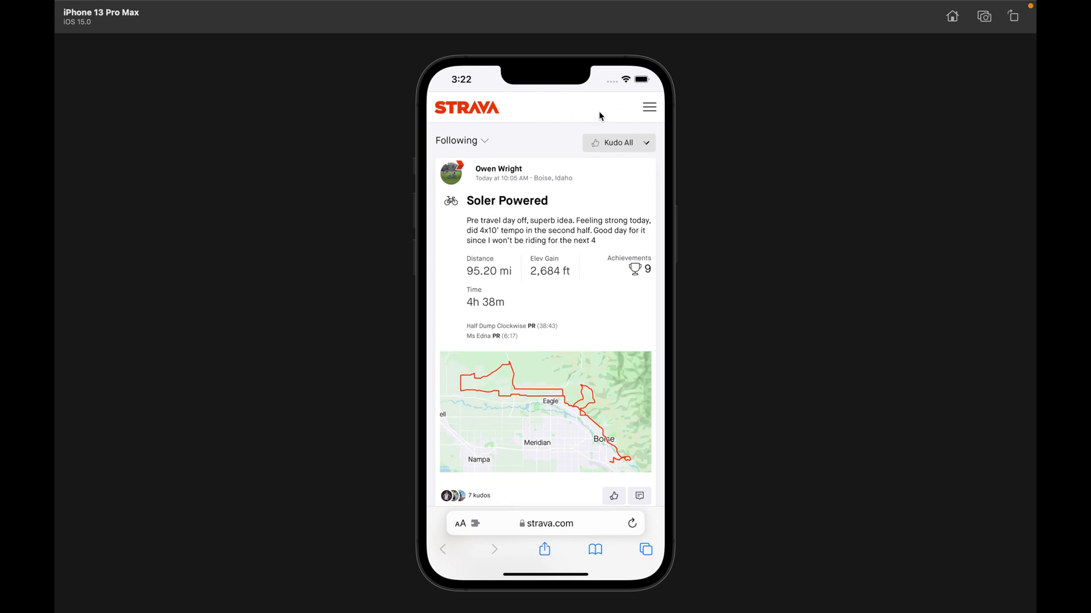
{"action": "left_click", "coordinate": [528, 205]}
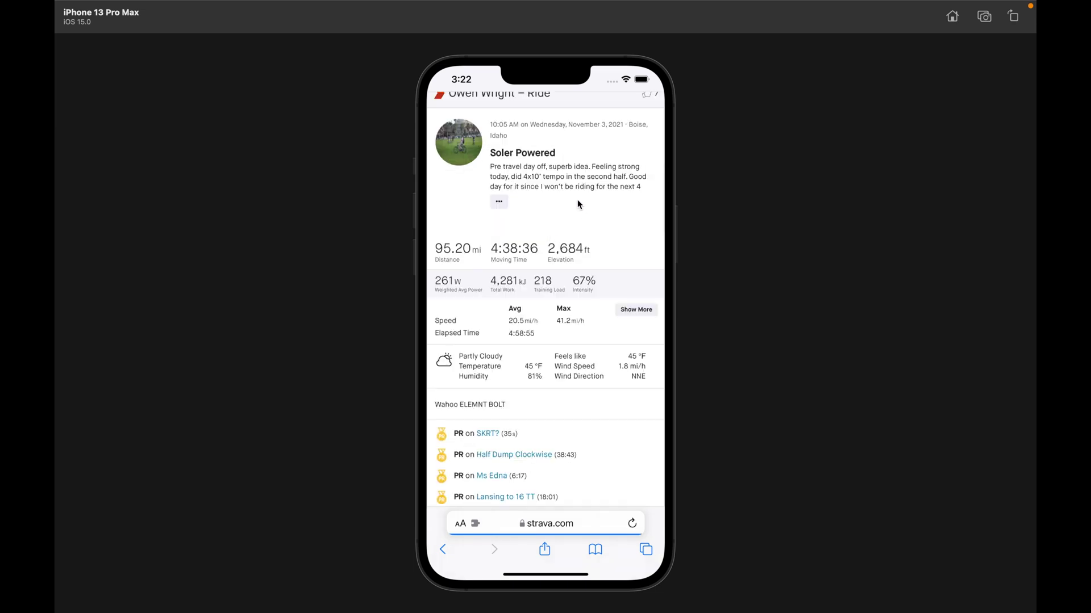
{"action": "left_click_drag", "start_coordinate": [621, 207], "coordinate": [604, 170]}
{"action": "left_click_drag", "start_coordinate": [638, 331], "coordinate": [612, 511]}
Step: Open the ride's page menu and expand ••• to reveal the Sauce export options
{"action": "left_click", "coordinate": [441, 108]}
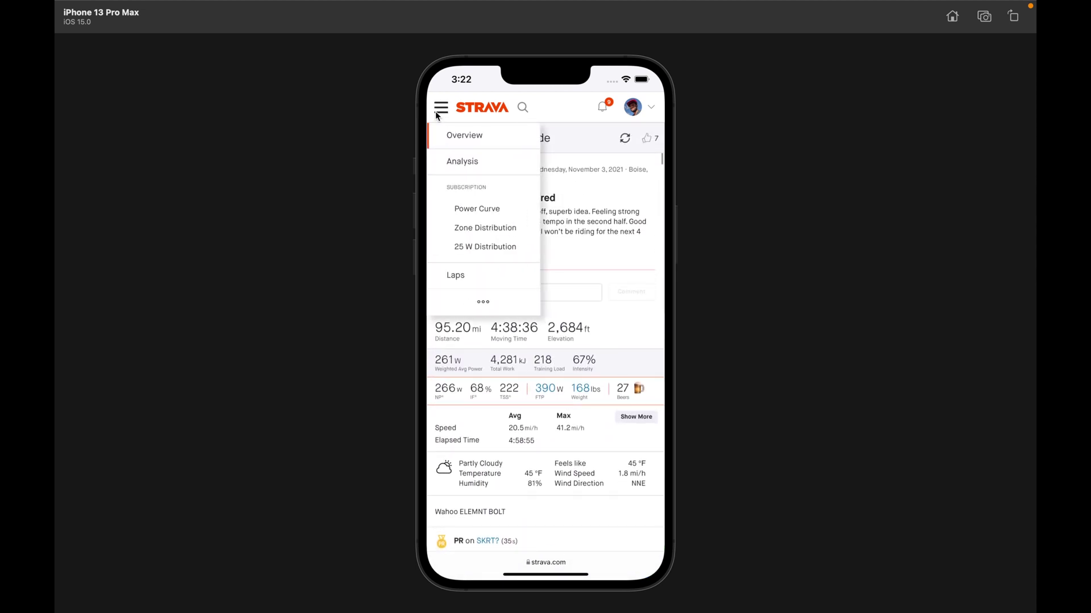
{"action": "left_click", "coordinate": [501, 301]}
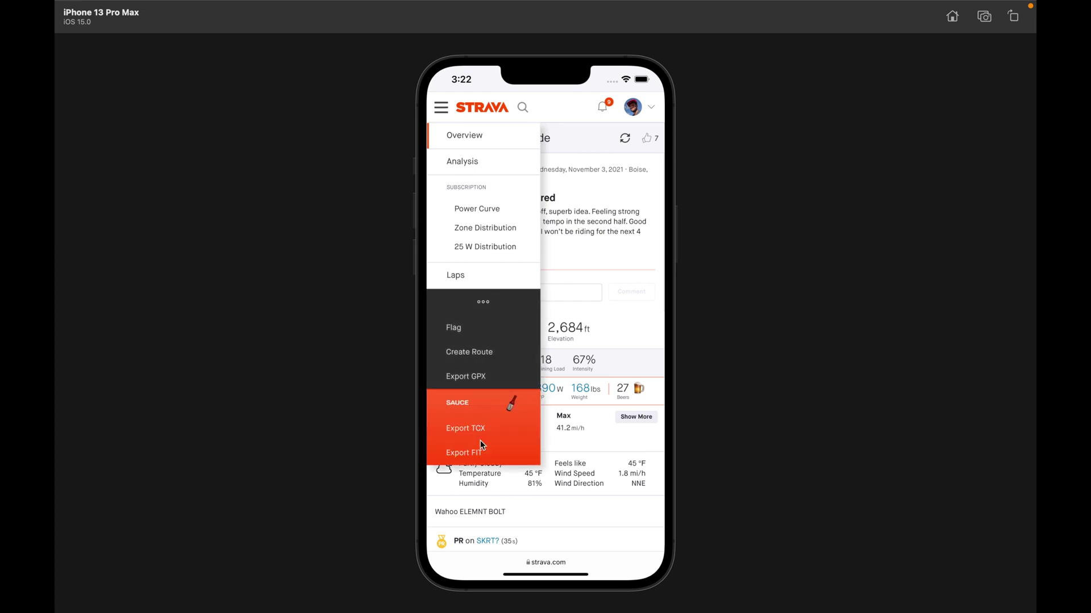
{"action": "left_click_drag", "start_coordinate": [481, 453], "coordinate": [480, 381]}
{"action": "left_click", "coordinate": [439, 109]}
{"action": "left_click", "coordinate": [440, 108]}
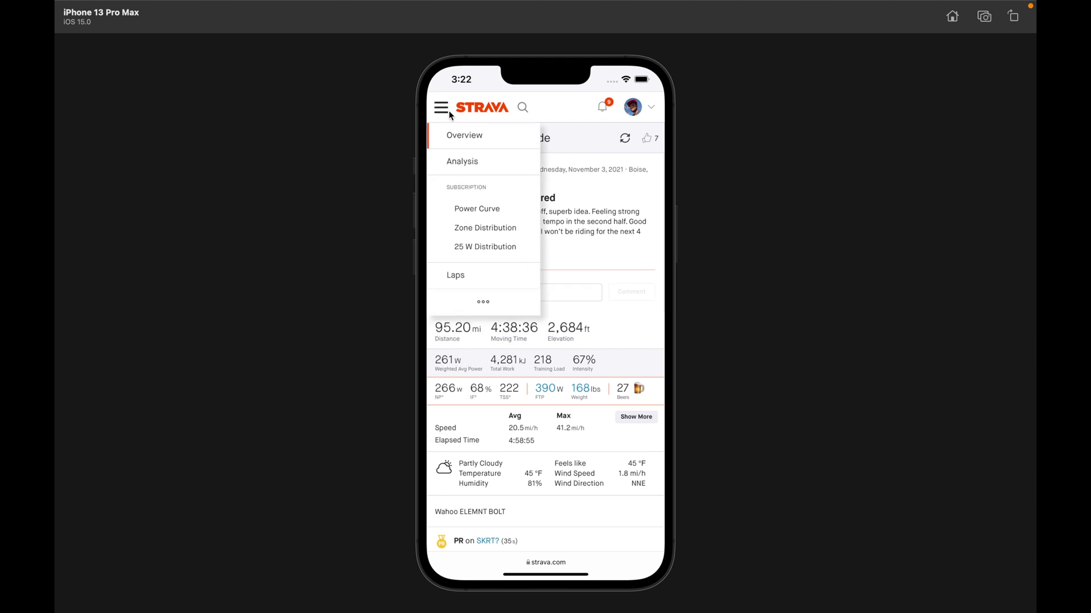
Step: Show the 2-minute Peak Power effort in the ride's Analysis View
{"action": "left_click", "coordinate": [468, 162]}
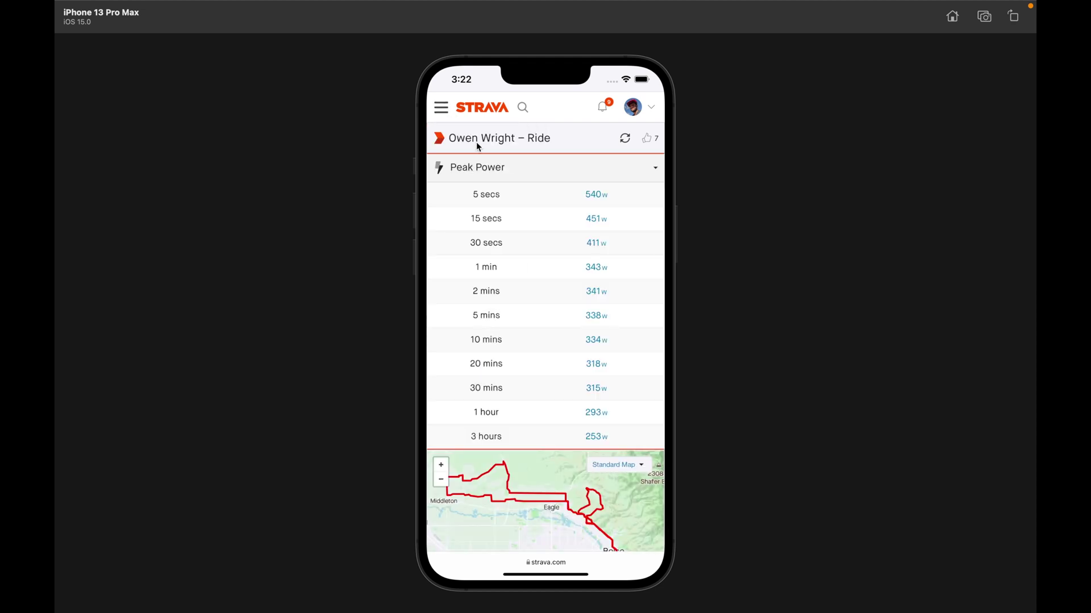
{"action": "left_click_drag", "start_coordinate": [559, 353], "coordinate": [569, 465]}
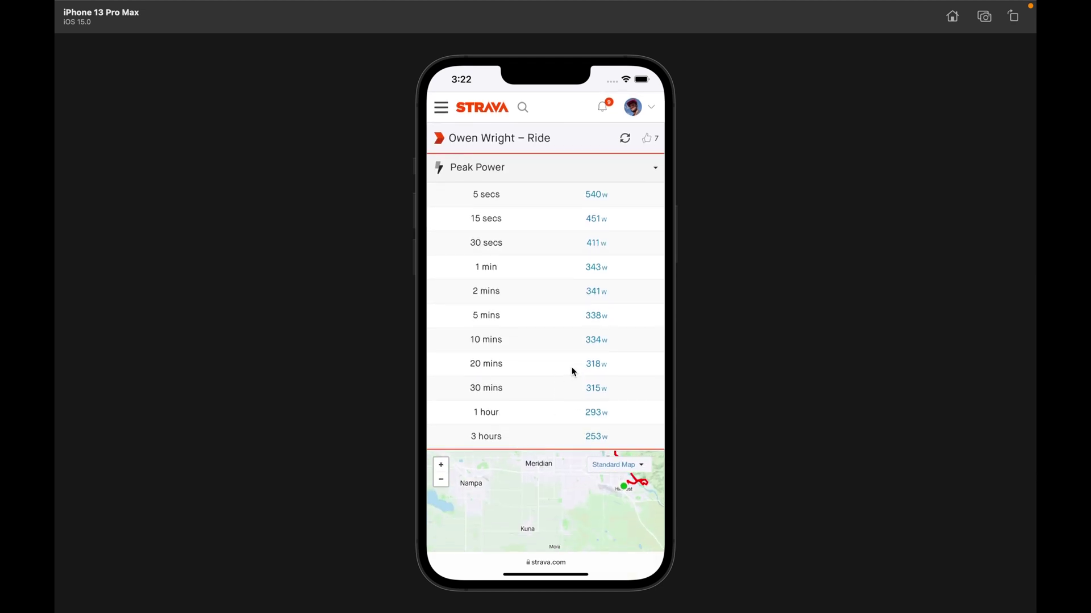
{"action": "scroll", "coordinate": [588, 335], "scroll_direction": "down", "scroll_amount": 3}
{"action": "left_click", "coordinate": [516, 220]}
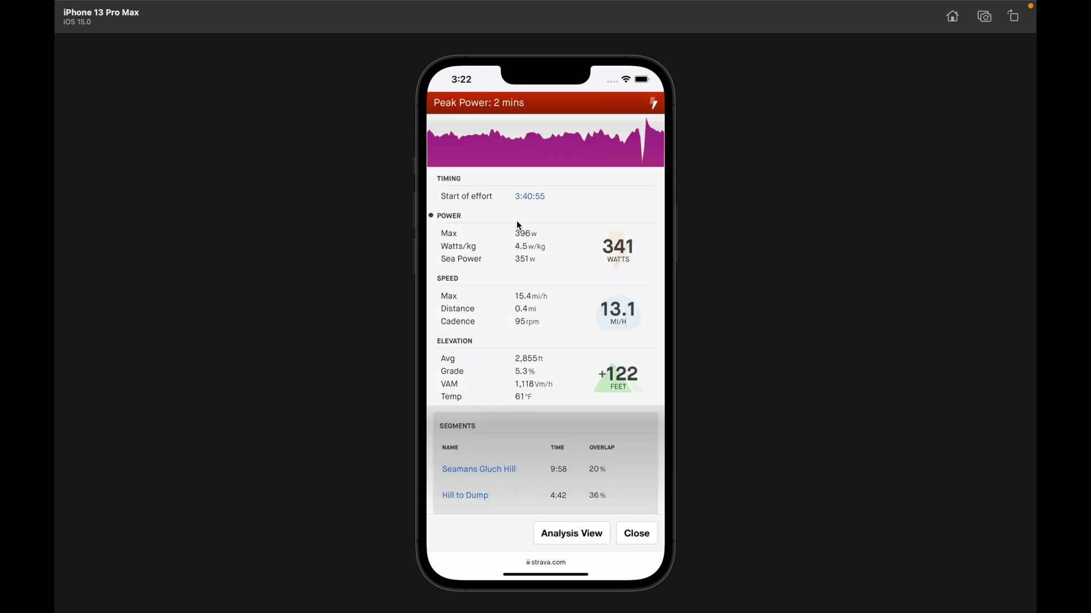
{"action": "left_click", "coordinate": [582, 535]}
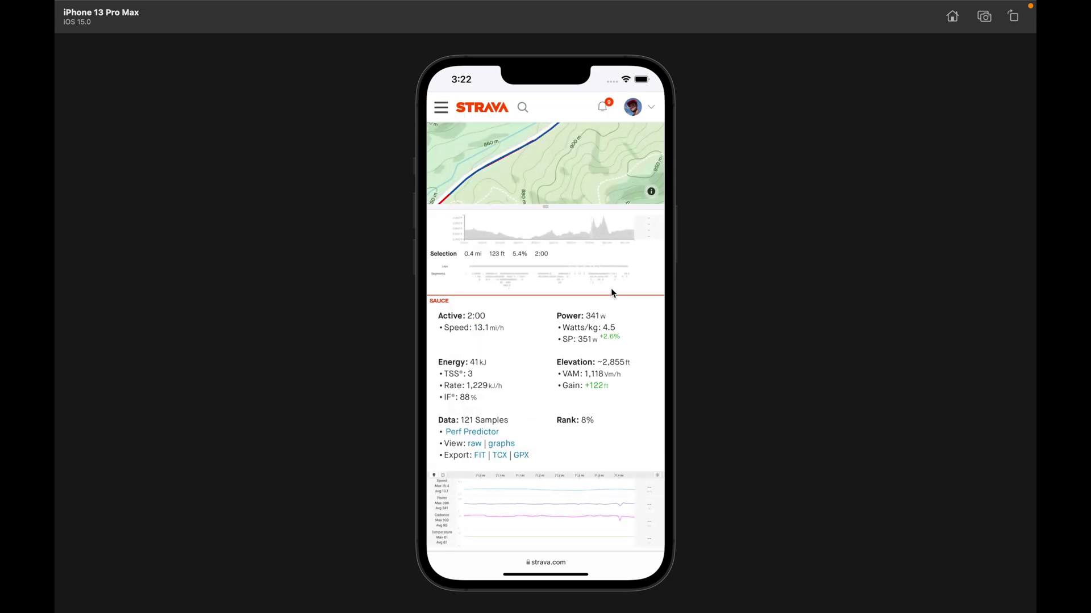
Step: Browse the Performance Predictor for the 2:00 selection, then close it
{"action": "left_click", "coordinate": [473, 432]}
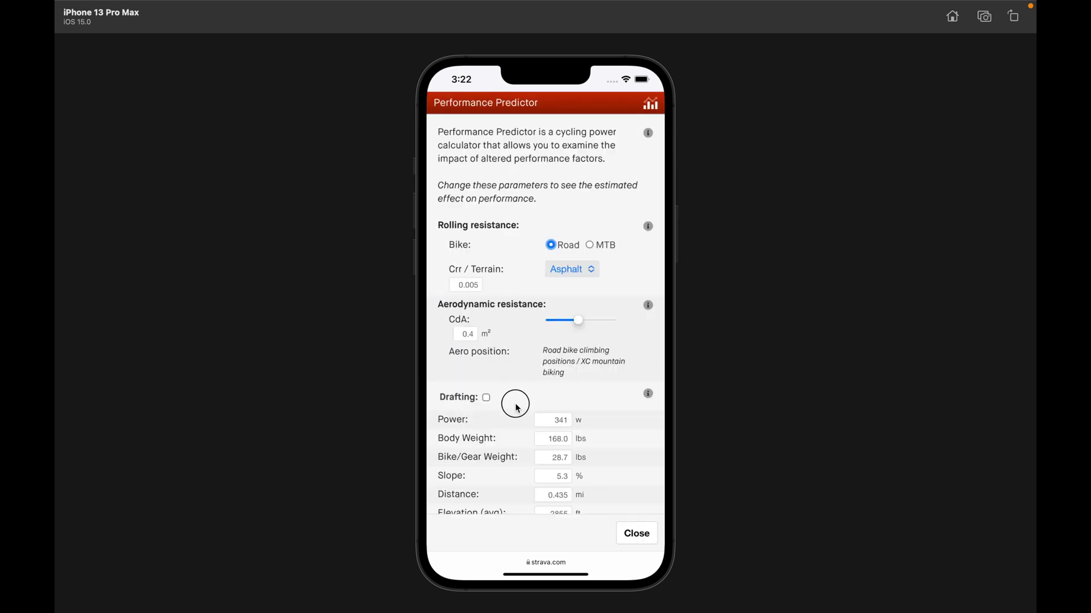
{"action": "left_click_drag", "start_coordinate": [511, 401], "coordinate": [509, 143]}
{"action": "left_click_drag", "start_coordinate": [610, 392], "coordinate": [607, 441]}
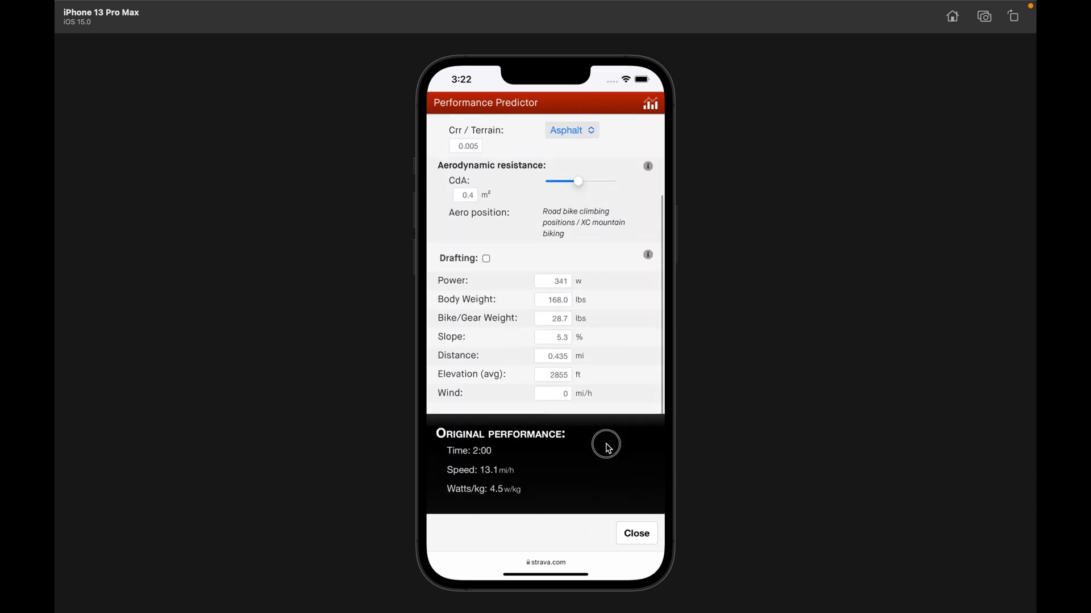
{"action": "left_click_drag", "start_coordinate": [490, 321], "coordinate": [488, 409]}
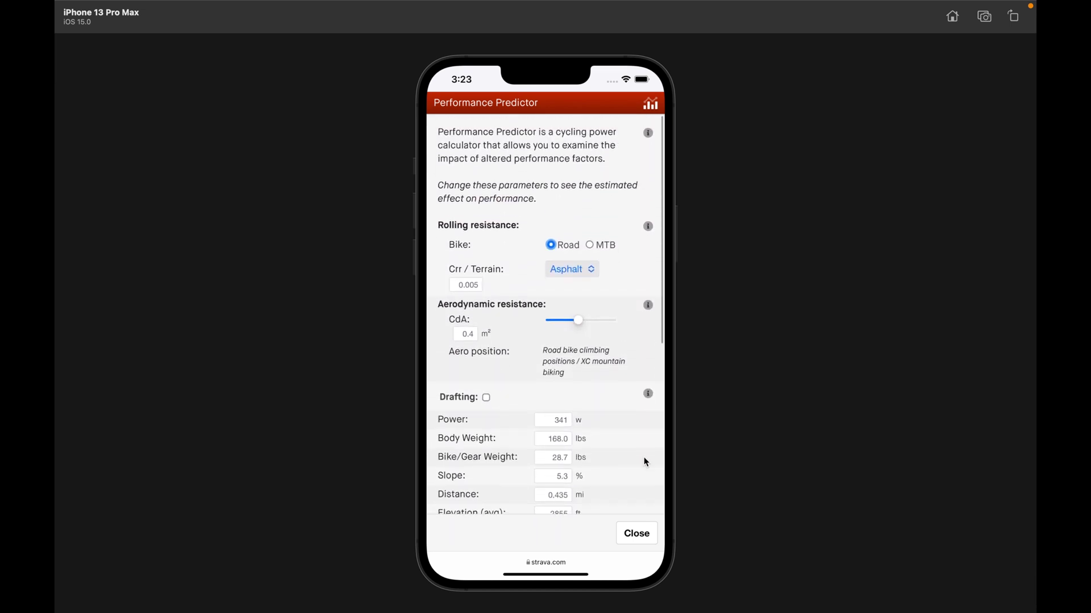
{"action": "left_click", "coordinate": [637, 534]}
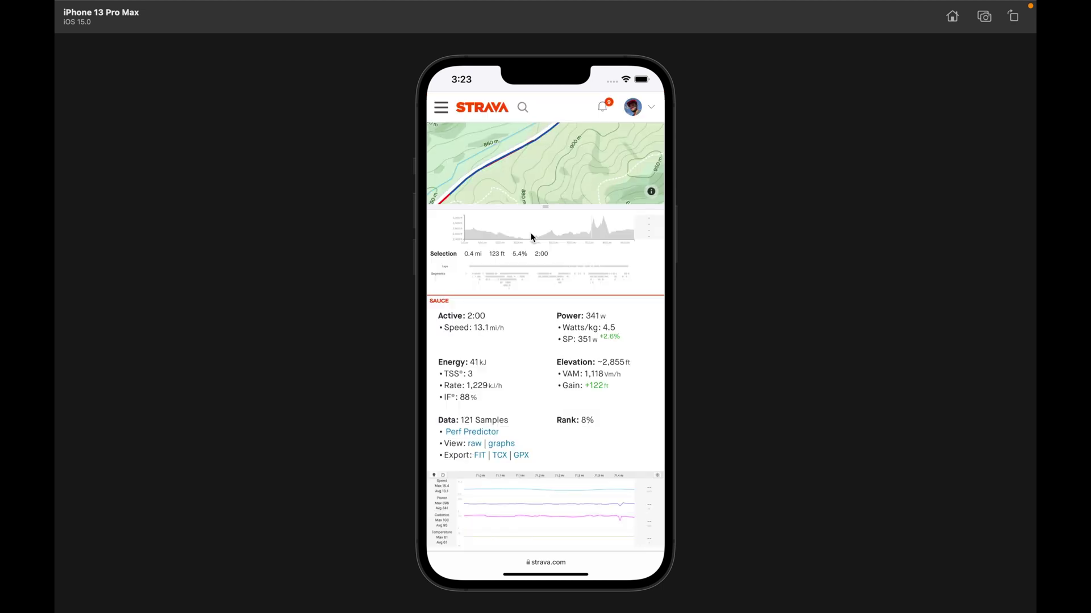